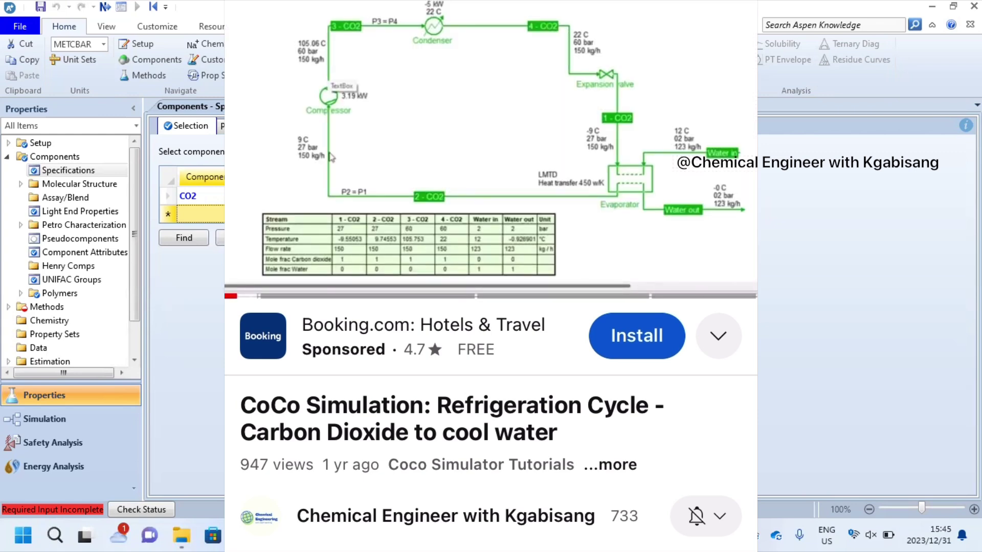
Add H2O as the second component and set the base property method to PENG-ROB
type("H2O")
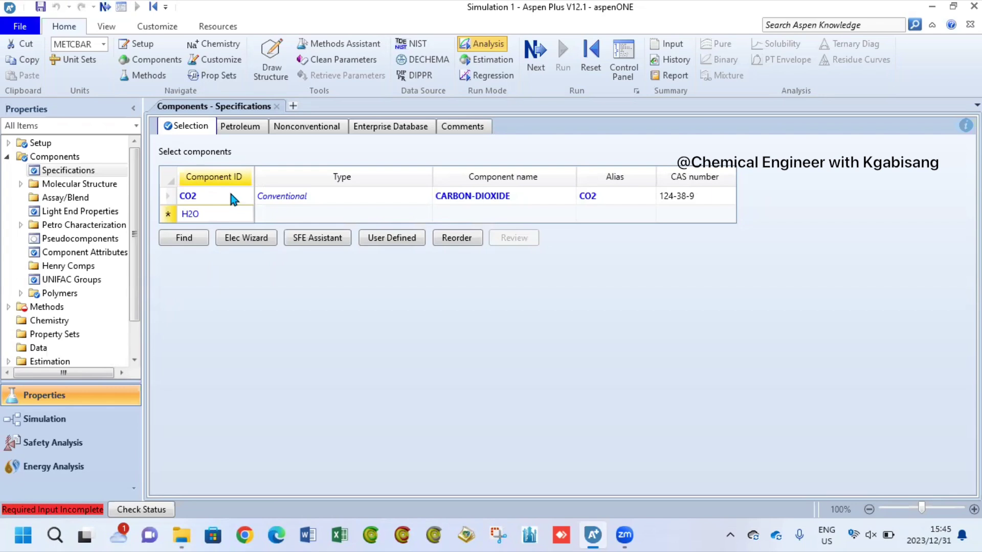
key("Return")
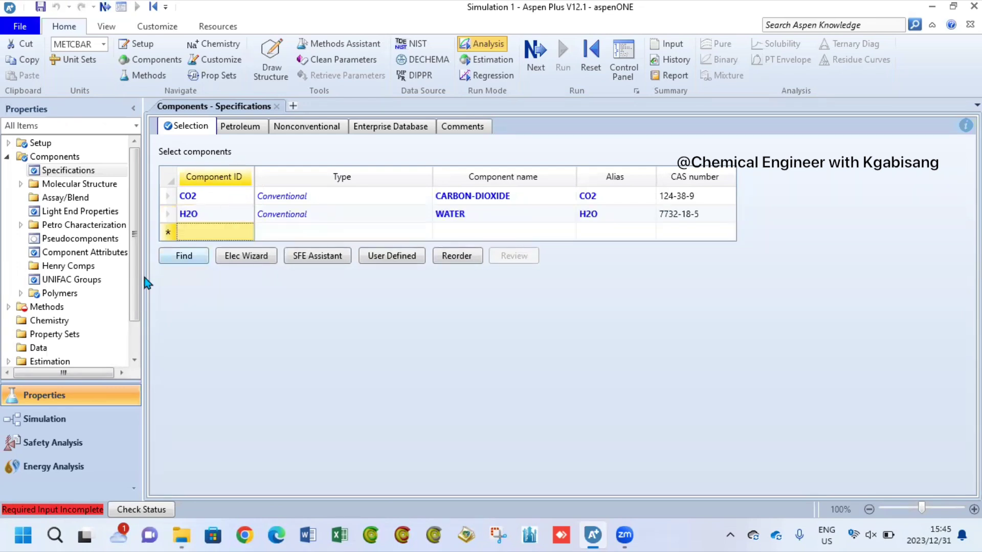
left_click(60, 307)
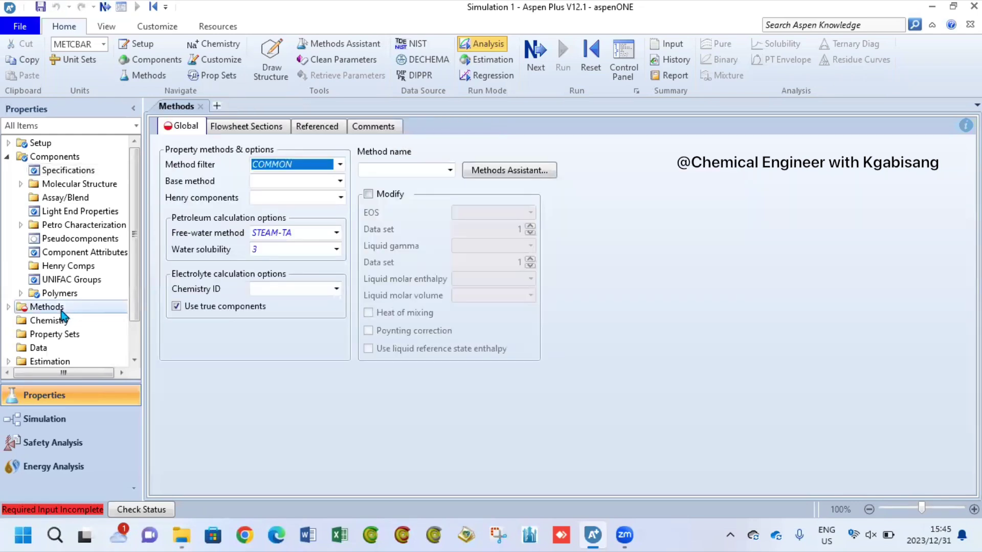
left_click(339, 182)
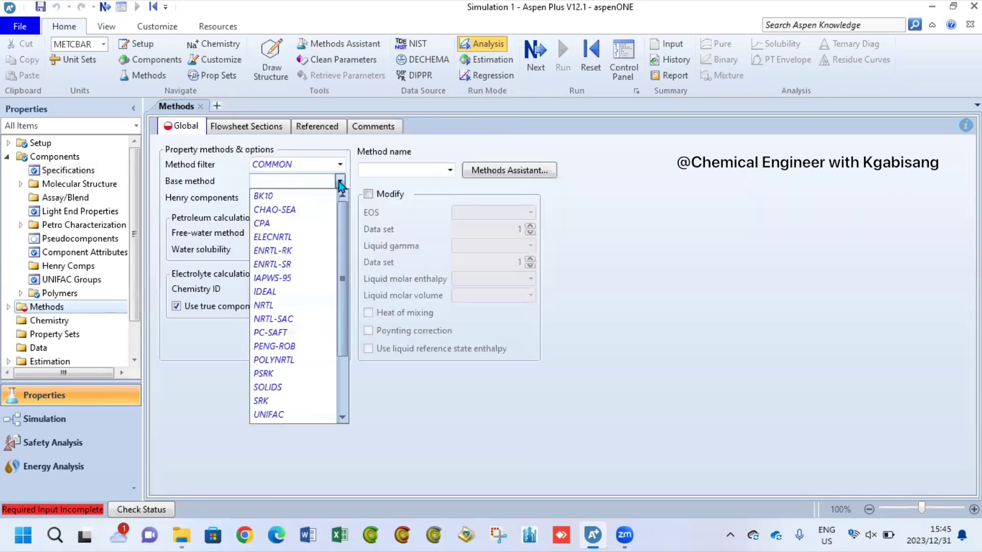
left_click(298, 346)
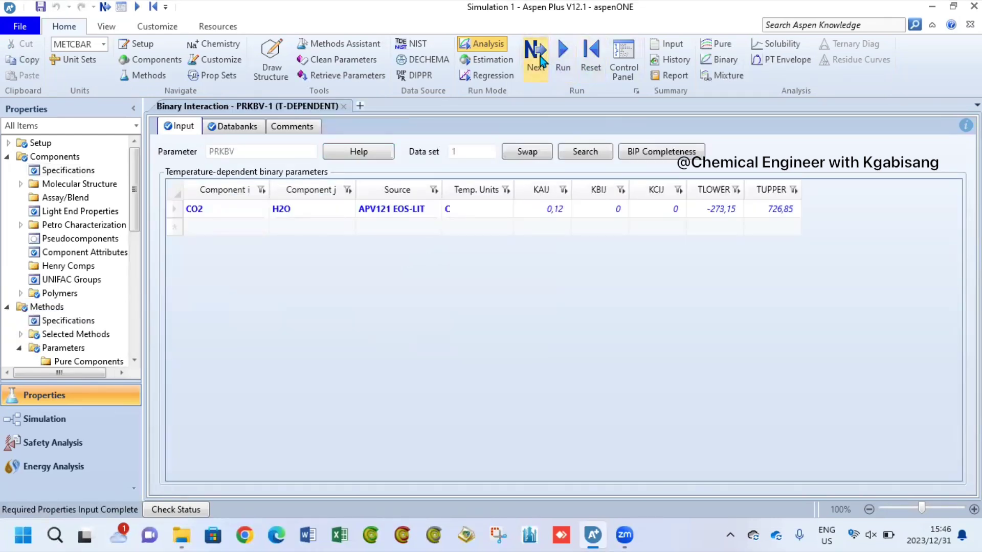
Run the property analysis and setup, and switch to the Simulation environment
left_click(541, 60)
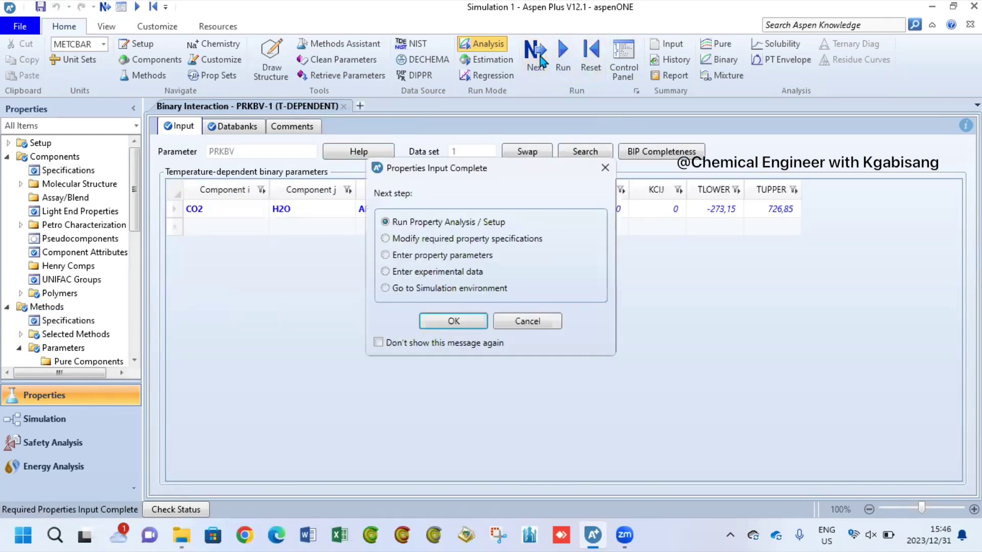
left_click(473, 321)
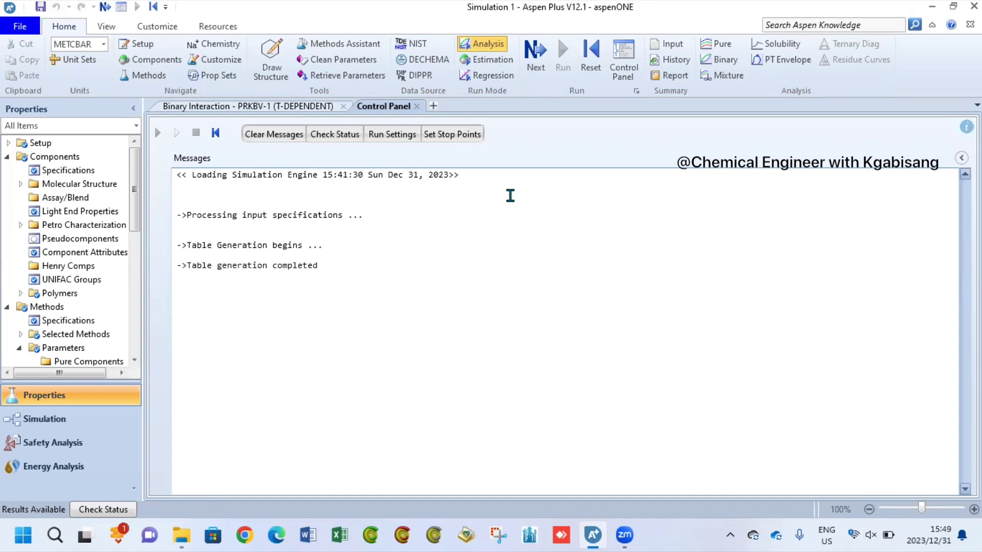
left_click(76, 420)
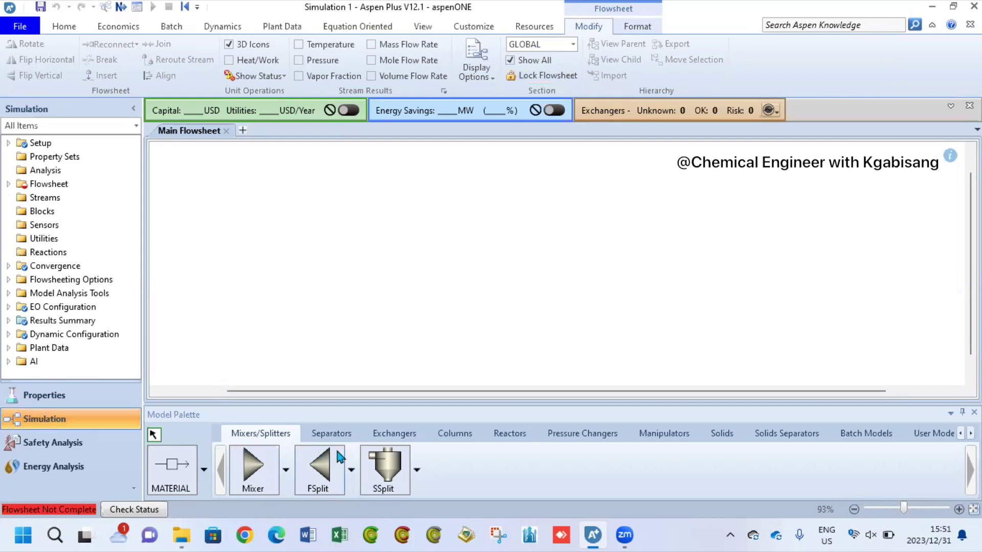
Place a Compr block at the lower left of the flowsheet and a Valve block at its upper right
left_click(583, 433)
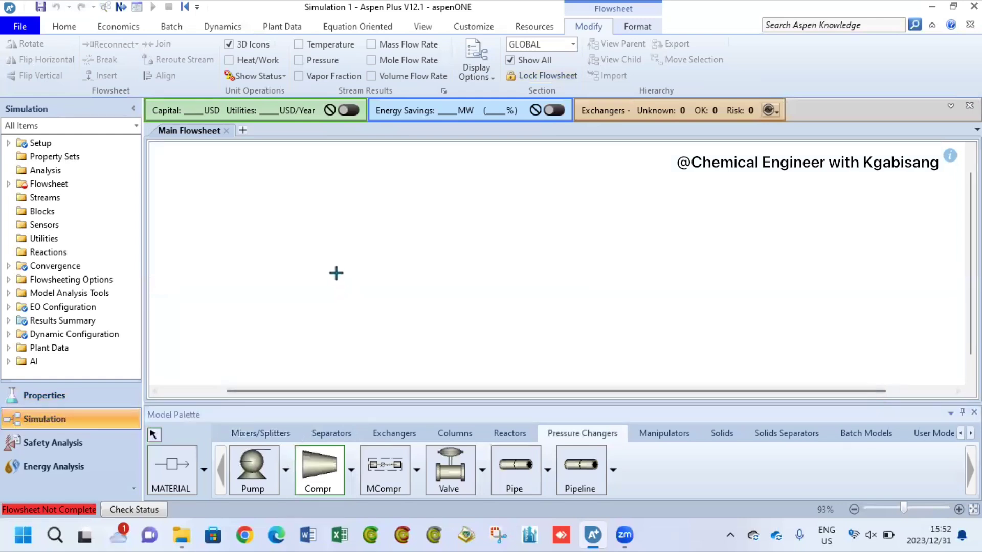
left_click(336, 310)
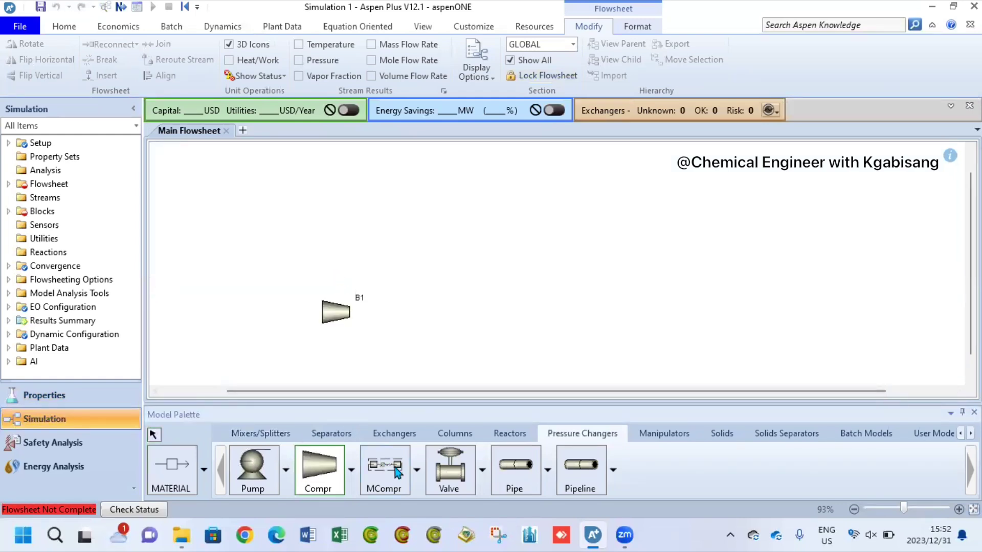
left_click(440, 473)
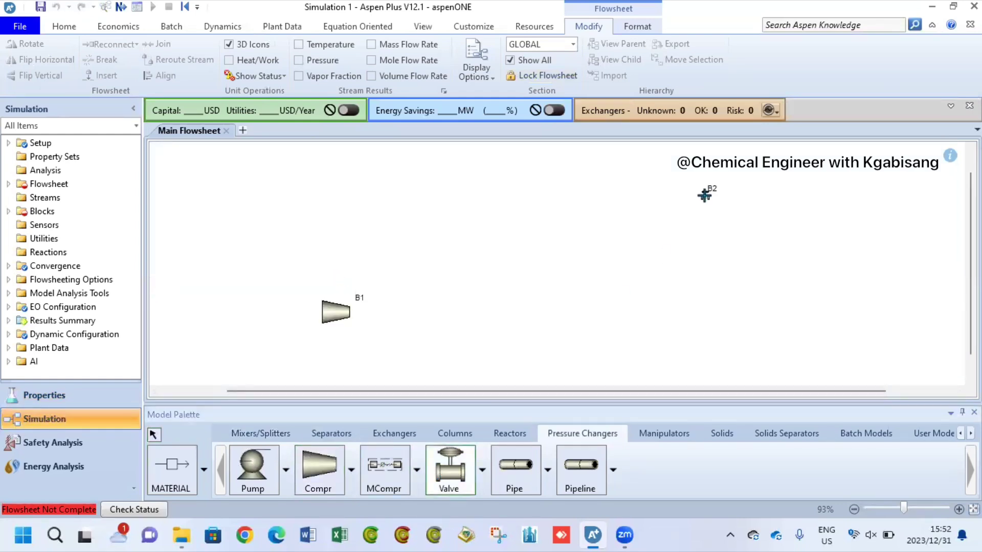
Place a Heater block between the compressor and valve near the flowsheet's upper edge, and an MHeatX block below the valve
left_click(408, 437)
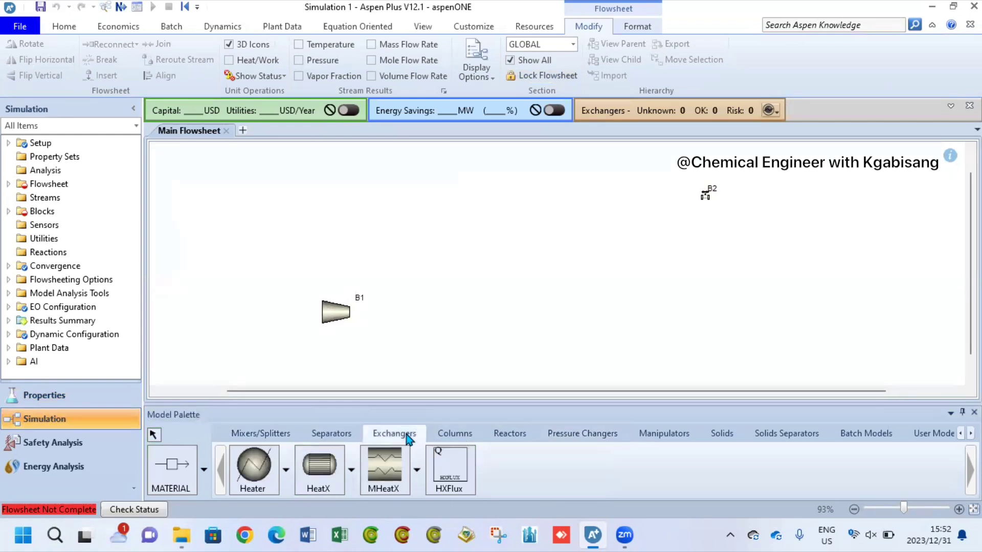
left_click(255, 468)
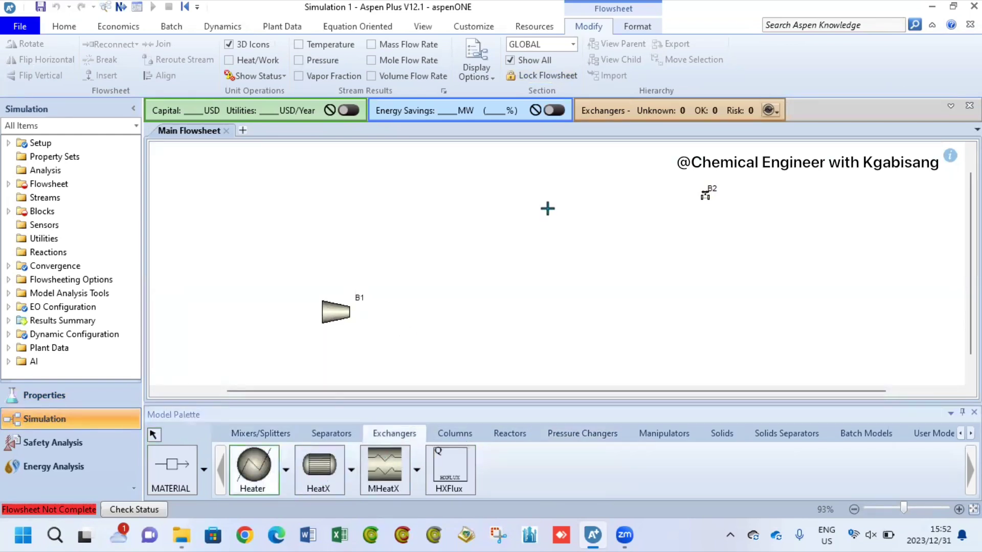
left_click(513, 179)
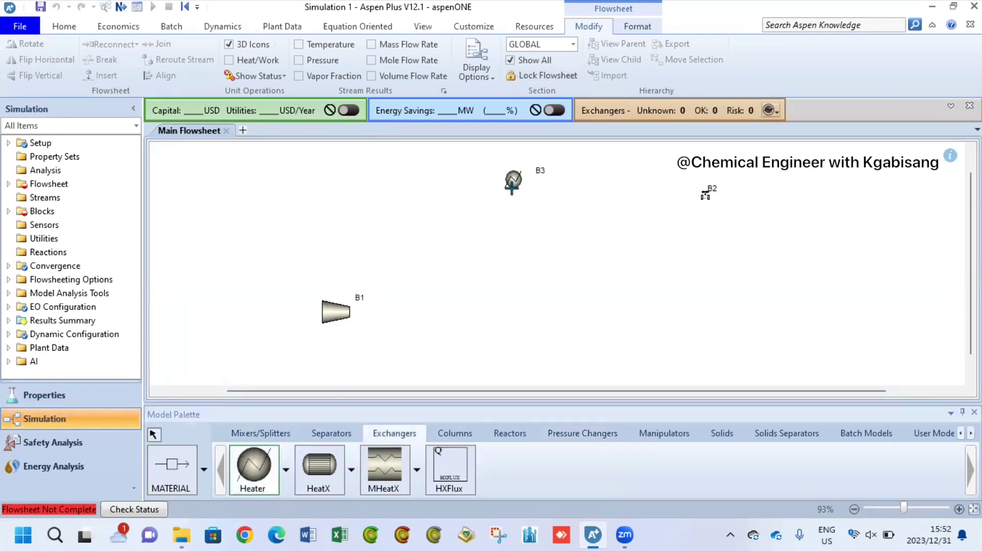
left_click(712, 297)
Flip the compressor block vertically so its inlet port faces down and its outlet port faces up
left_click(183, 455)
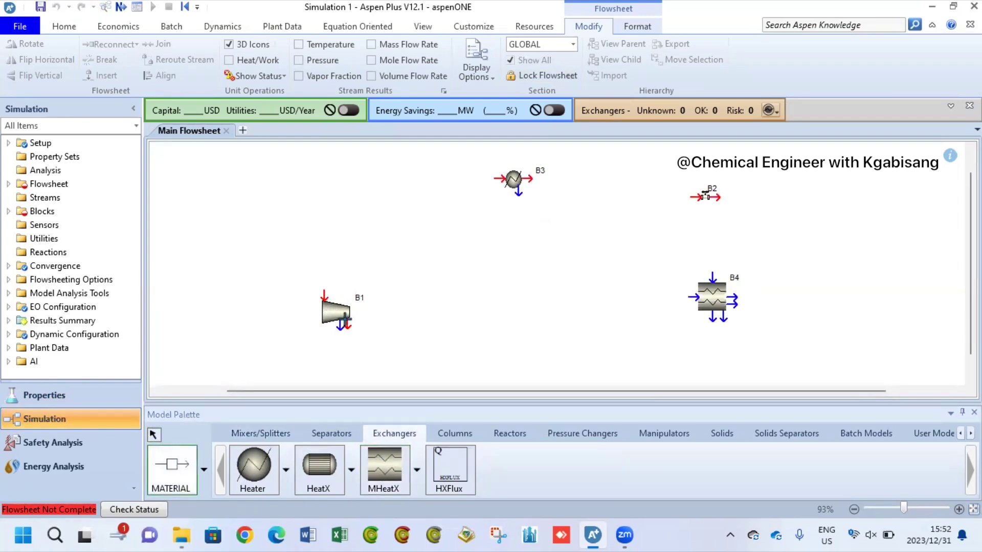
left_click(153, 434)
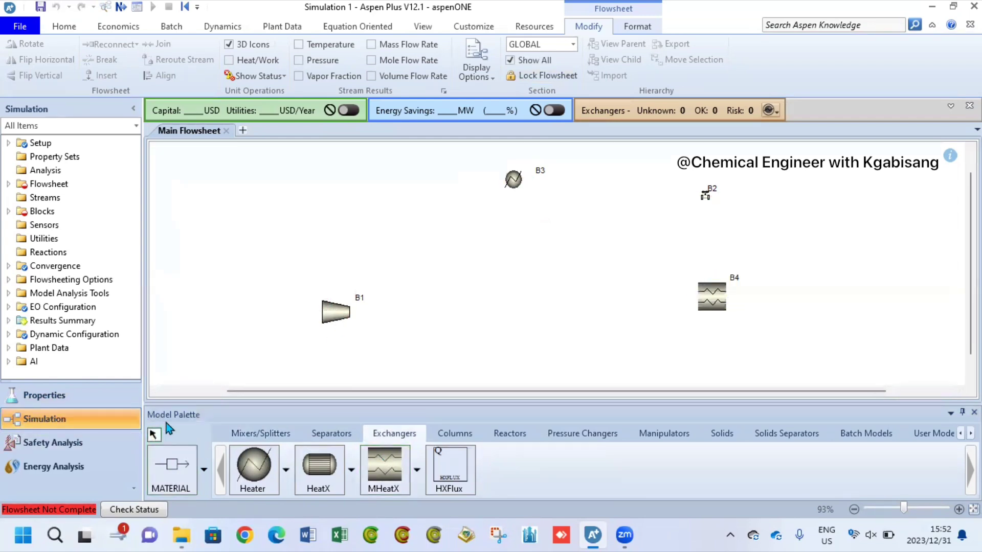
left_click(328, 324)
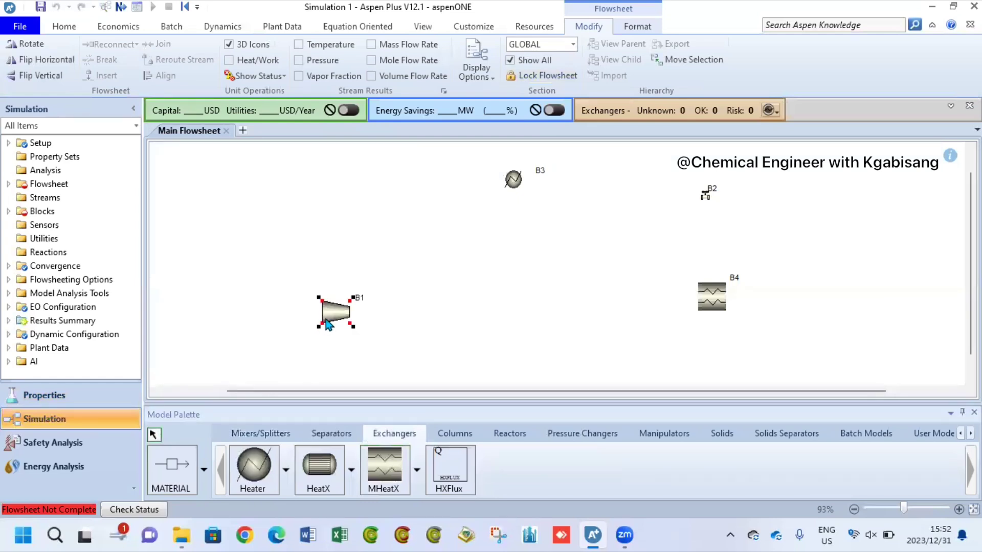
right_click(328, 324)
mouse_move(402, 273)
left_click(493, 325)
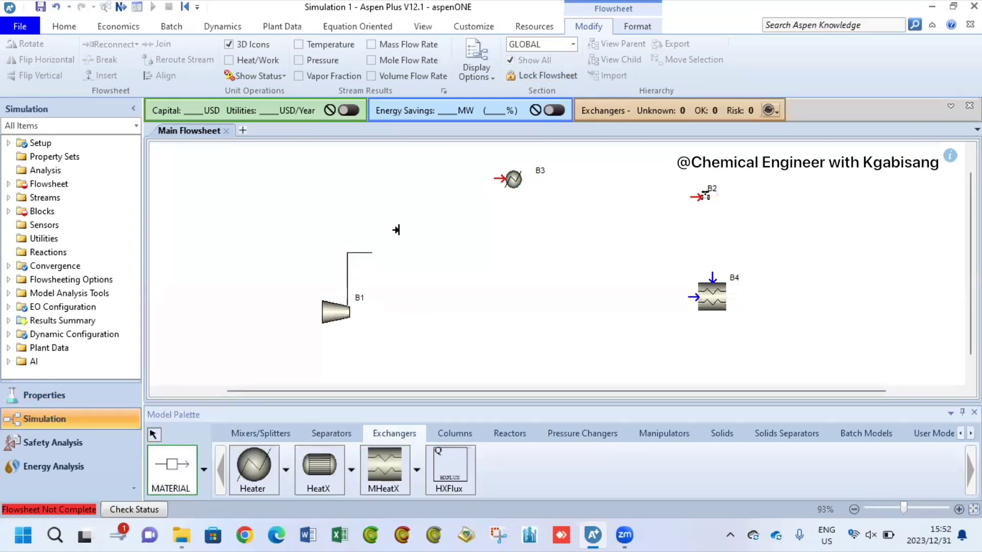
Connect material streams from the compressor outlet to the heater and from the heater outlet to the valve
left_click(502, 178)
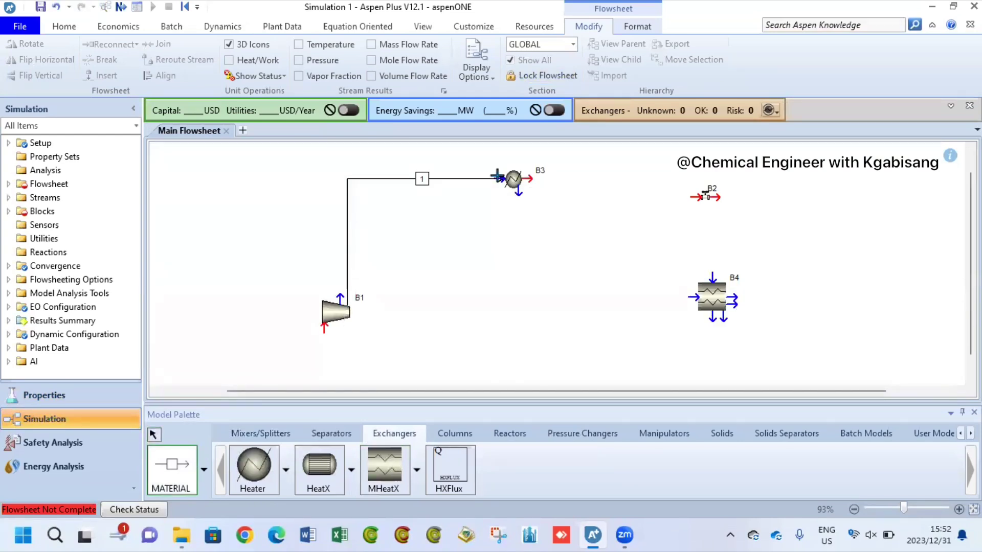
left_click(527, 178)
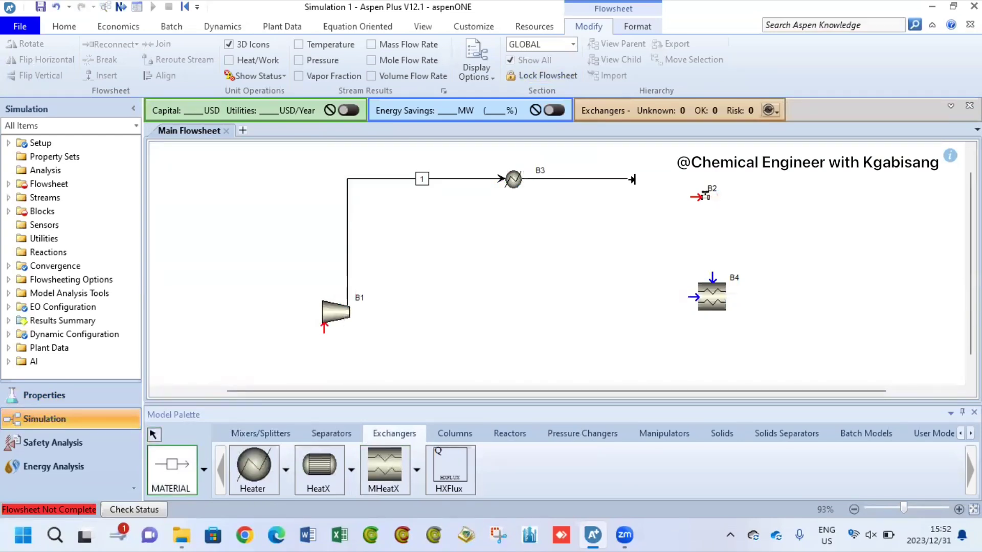
left_click(694, 195)
Connect the valve outlet to the MHeatX block's upper inlet and its cold product port back to the compressor inlet
left_click(709, 196)
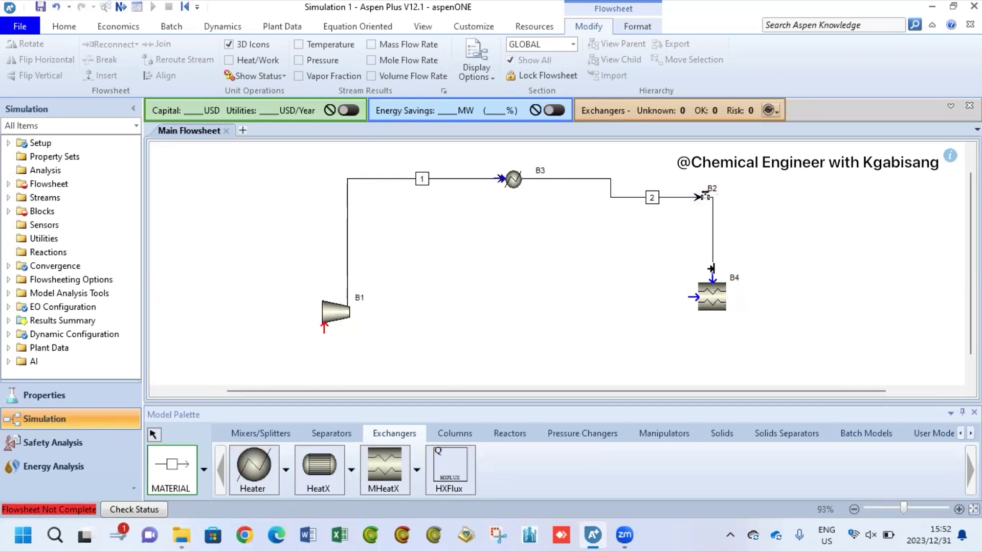
left_click(712, 279)
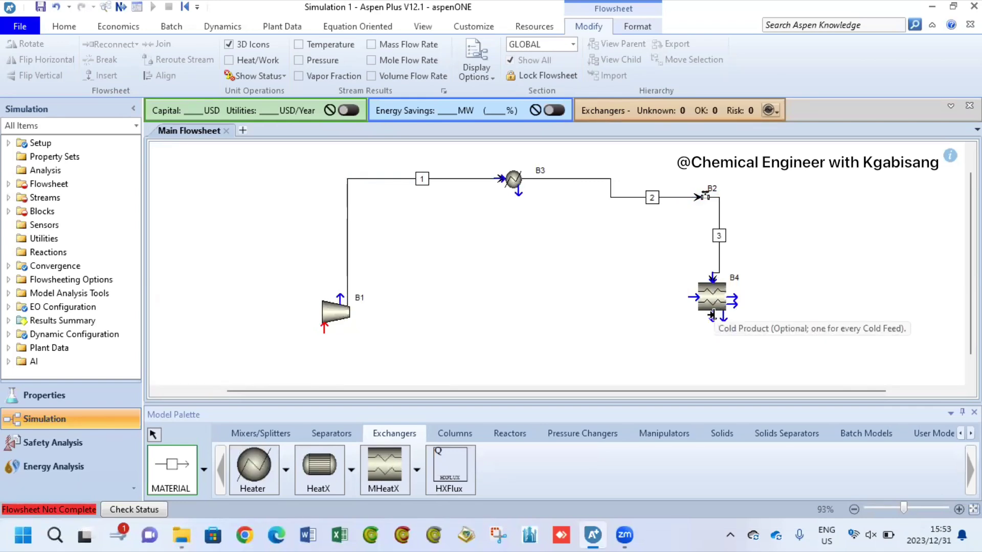
left_click(712, 315)
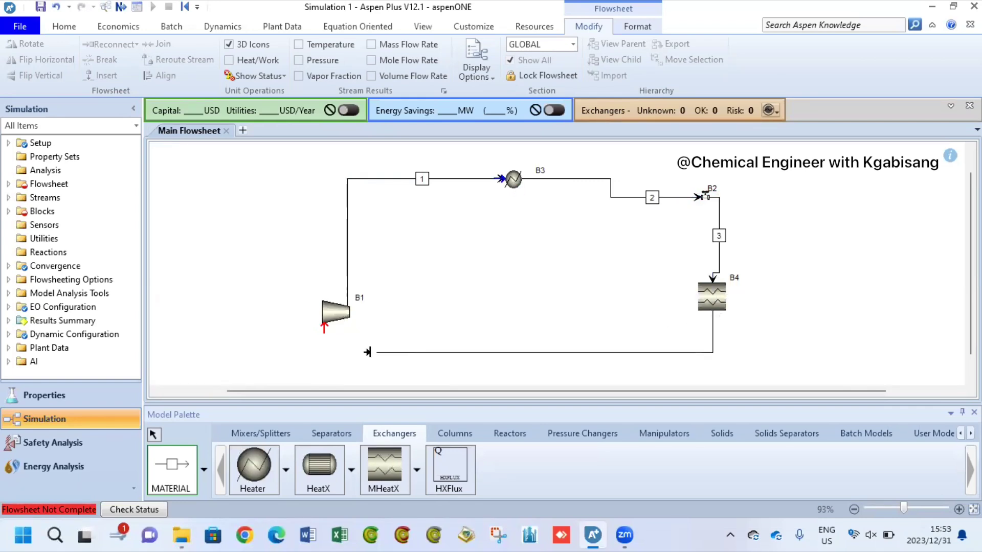
left_click(324, 327)
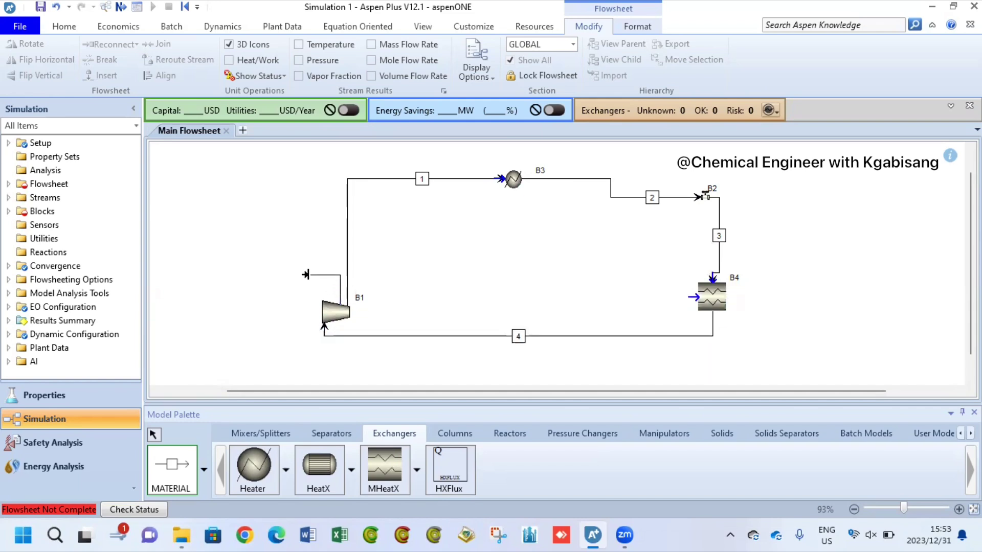
Draw a feed stream into the left side of the MHeatX block and a product stream out of its right side
left_click(620, 297)
left_click(694, 297)
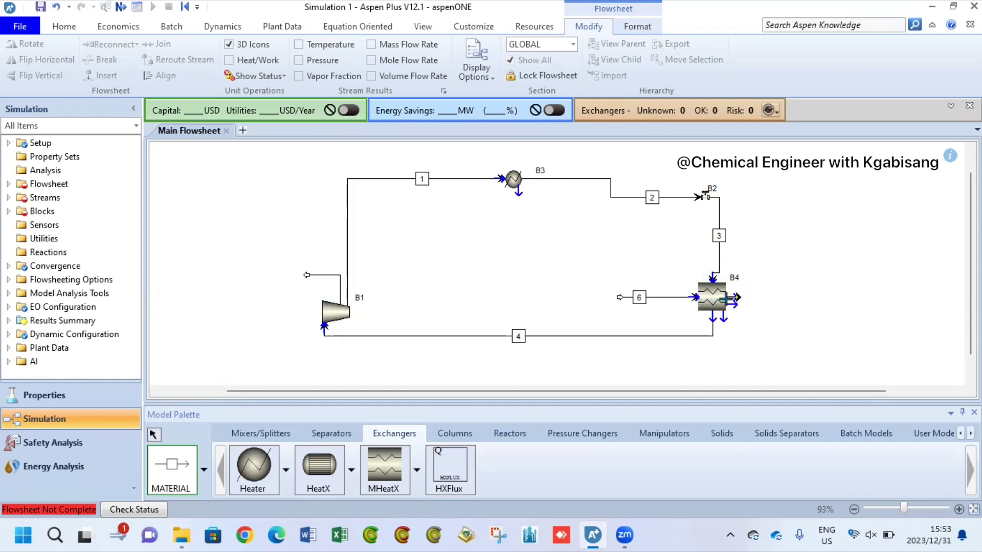
left_click(732, 298)
left_click(797, 297)
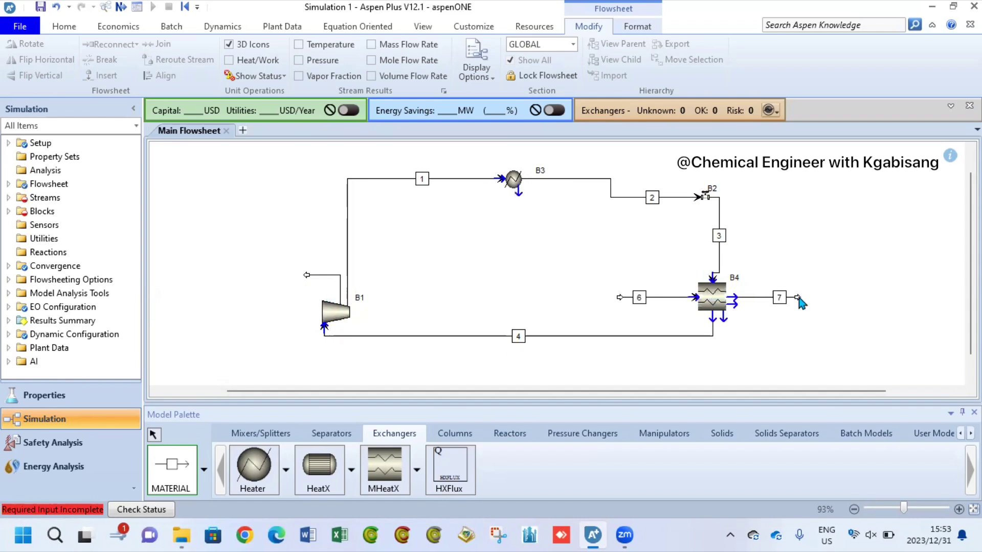
left_click(153, 434)
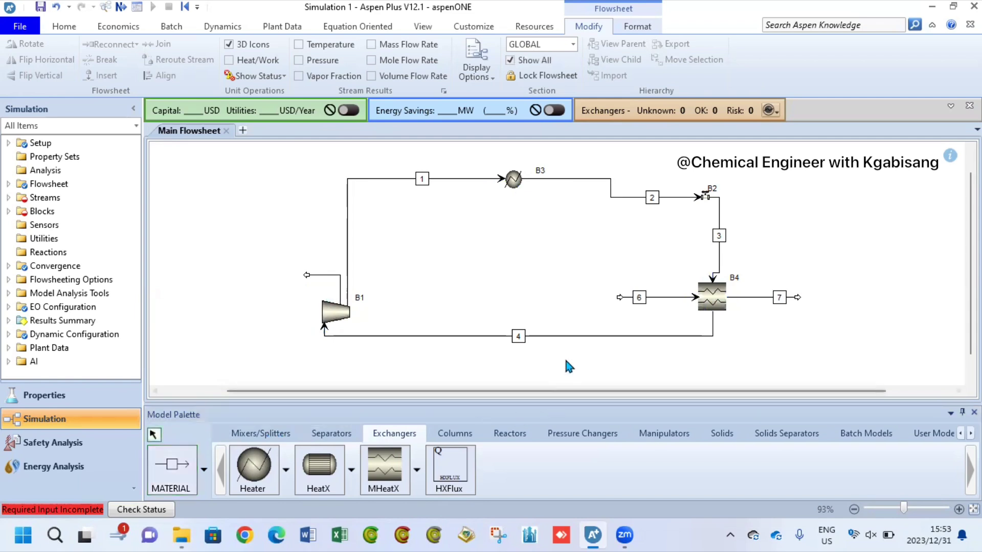
Rename the valve-to-exchanger stream as 1-CO2 and the exchanger-to-compressor stream as 2-CO2
left_click(720, 237)
left_click(719, 236)
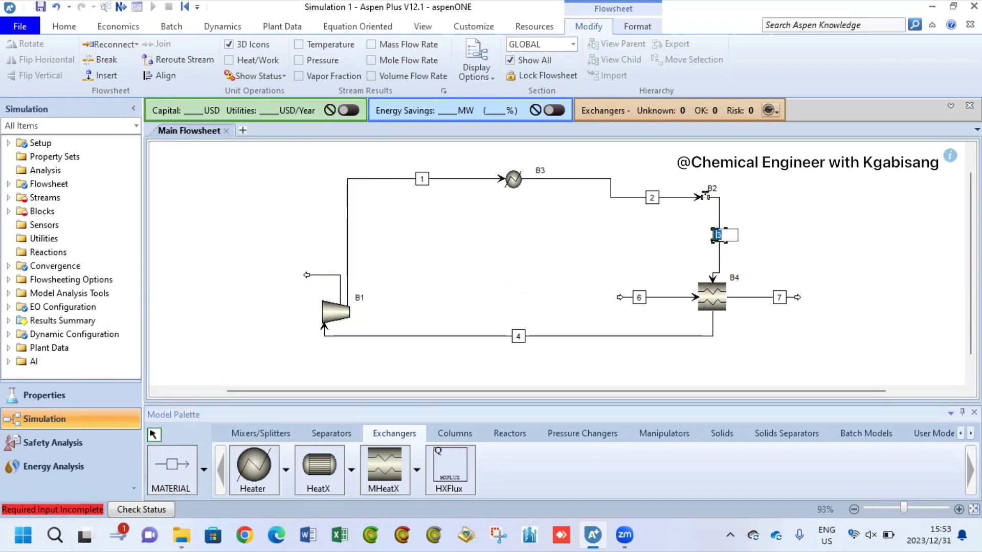
type("1-CO2")
left_click(696, 341)
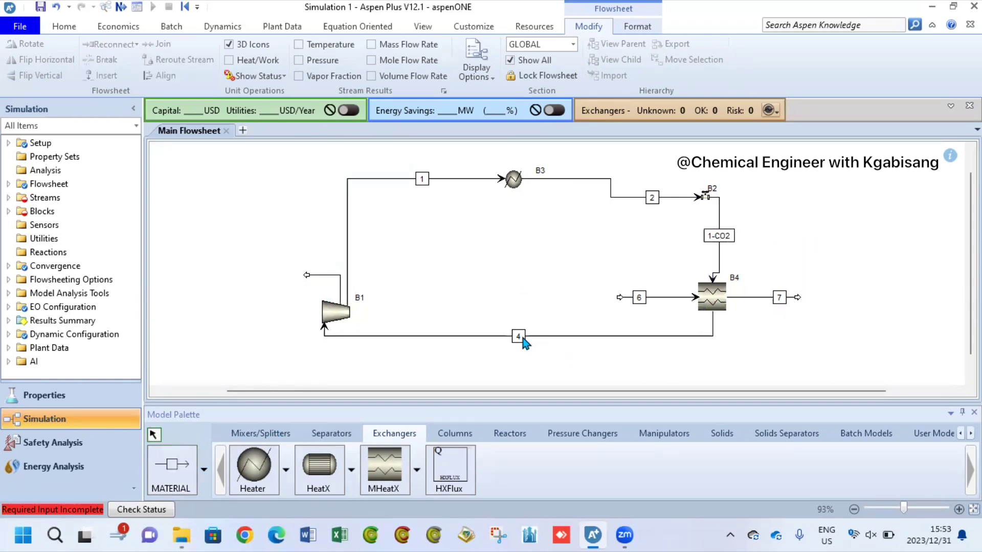
left_click(518, 337)
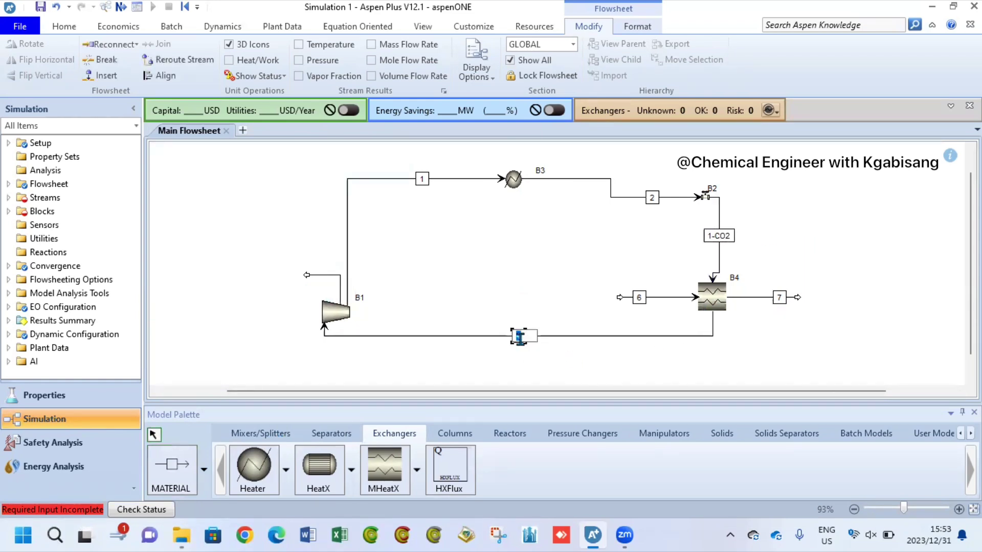
type("2-CO2")
Rename the compressor-to-heater stream as 3-CO2 and the heater-to-valve stream as 4-CO2
left_click(423, 182)
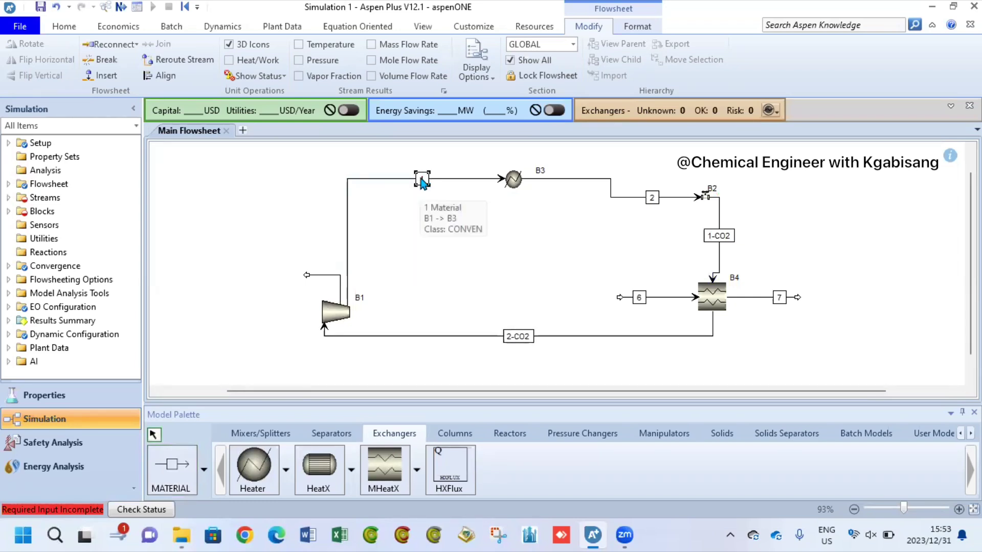
left_click(423, 180)
type("3-CO2")
key("Return")
left_click(652, 199)
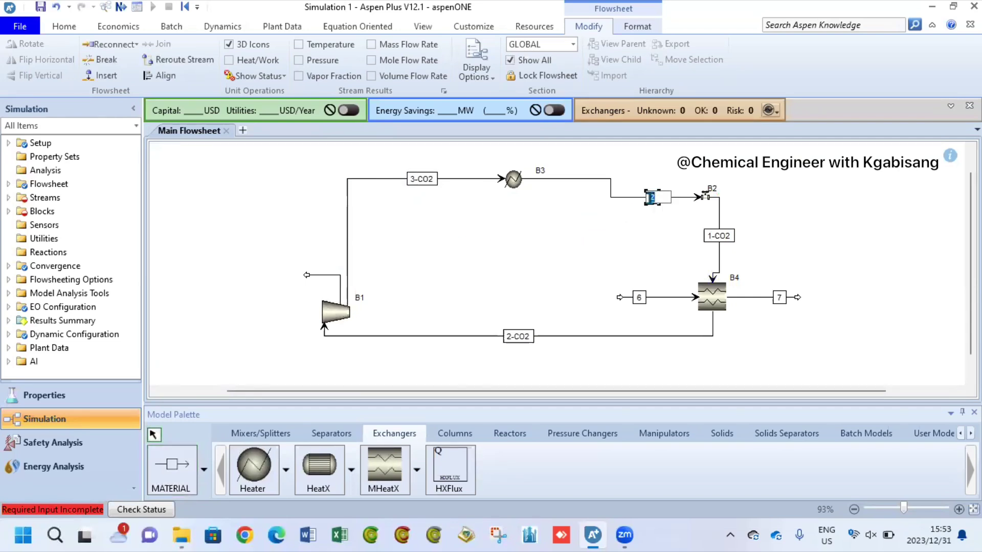
type("4-CO2")
key("Return")
Rename the MHeatX block as HEAT after trying the name HEATEXC
left_click(735, 277)
type("HEAT")
key("Return")
type("EXC")
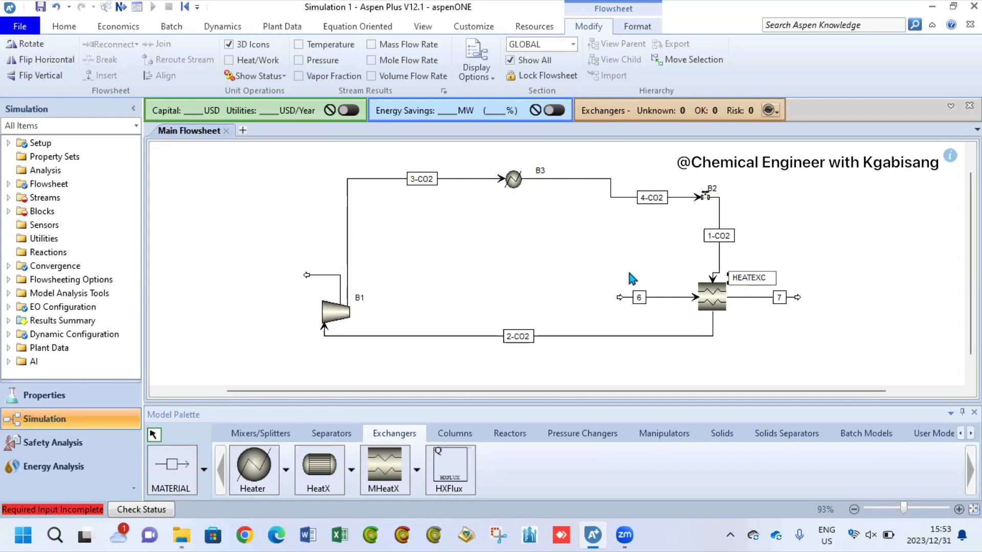
key("Return")
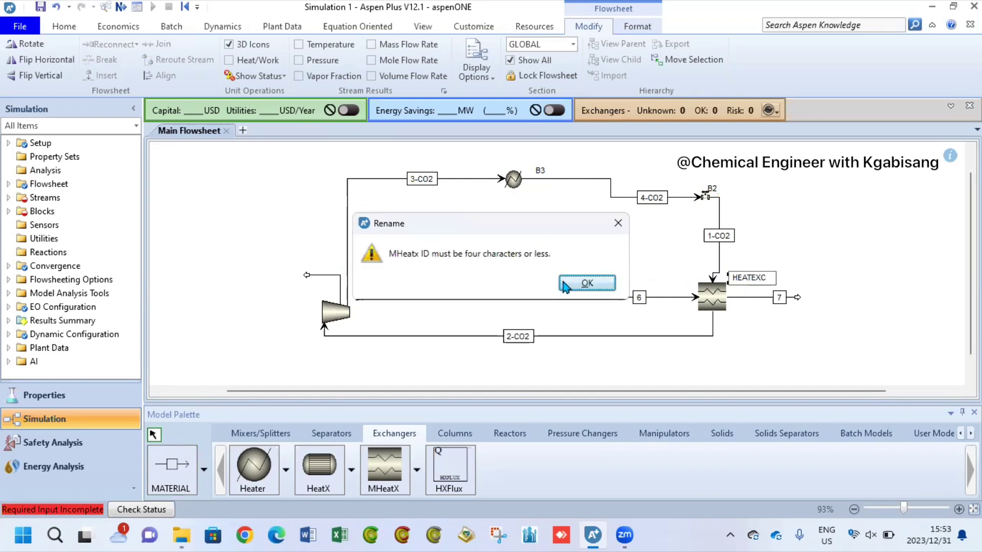
left_click(587, 283)
Rename the compressor block as COMPR
type("COMPE")
key("BackSpace")
type("R")
key("Return")
Rename the heater block as CONDENSR and the valve block as EXP-VALV
left_click(541, 170)
type("CONDENSR")
key("Return")
left_click(716, 188)
type("EXP-VALV")
key("Return")
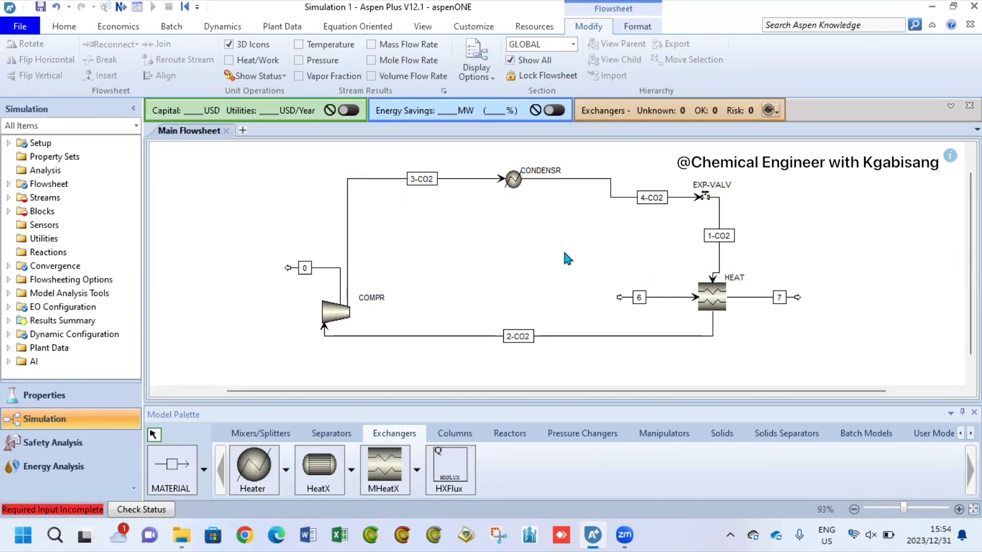
Specify the COMPR block as an isentropic compressor with a discharge pressure of 60 bar
double_click(327, 318)
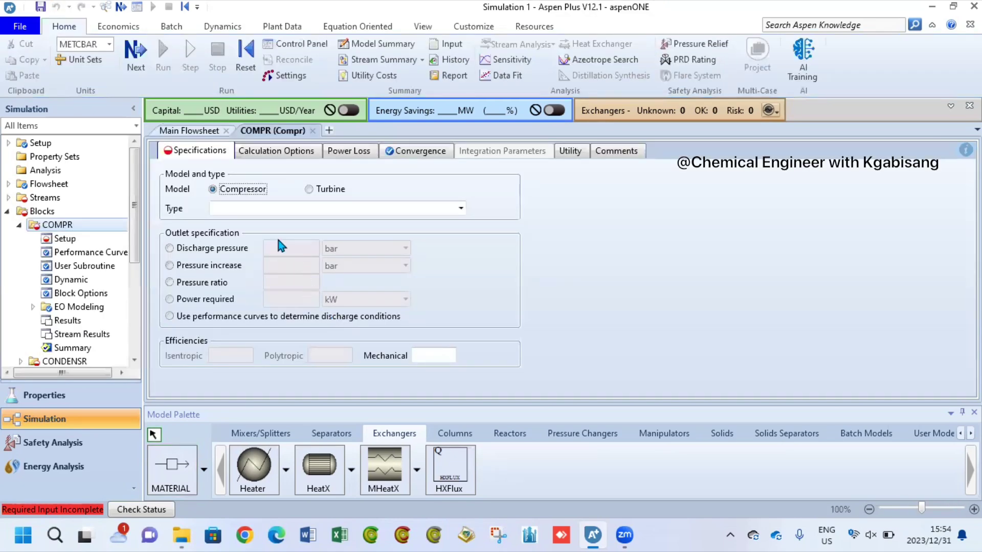
left_click(248, 211)
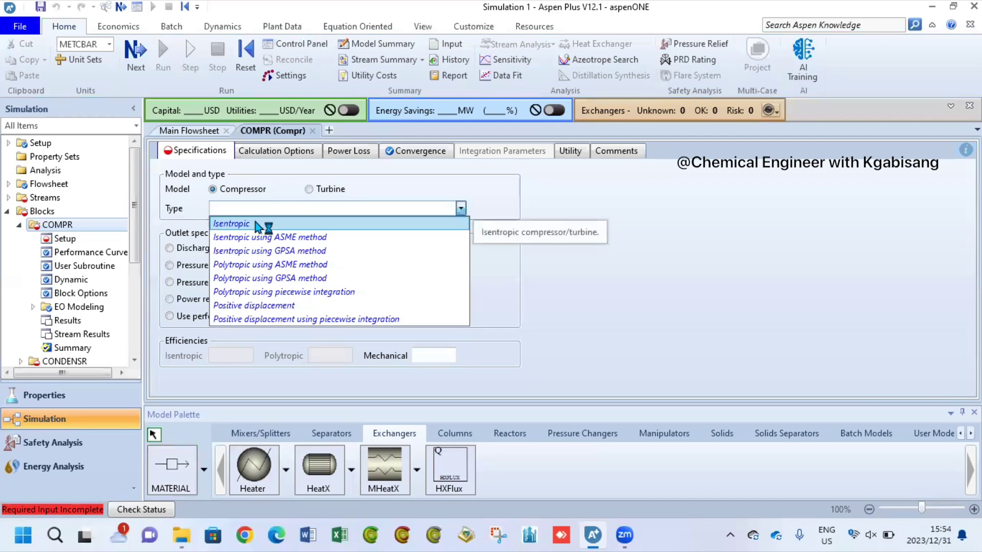
left_click(250, 224)
left_click(224, 251)
left_click(300, 248)
type("60")
key("Return")
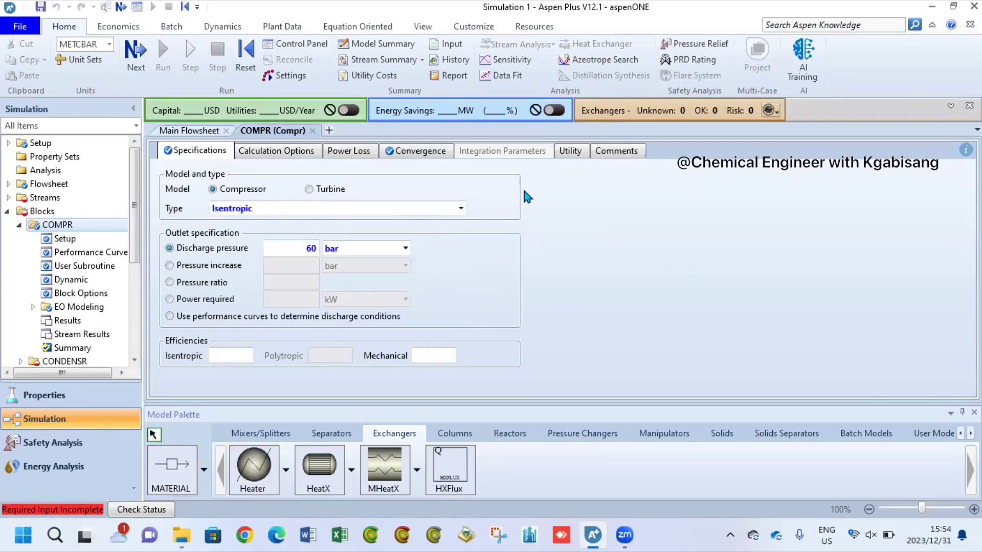
left_click(189, 132)
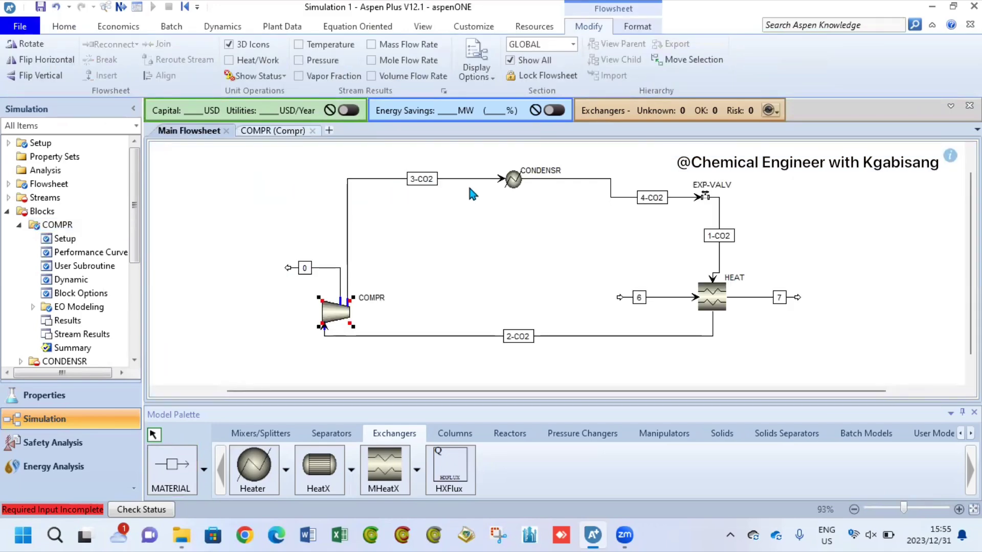
Set the CONDENSR block's temperature to 22 C and its pressure to 60 bar
double_click(513, 179)
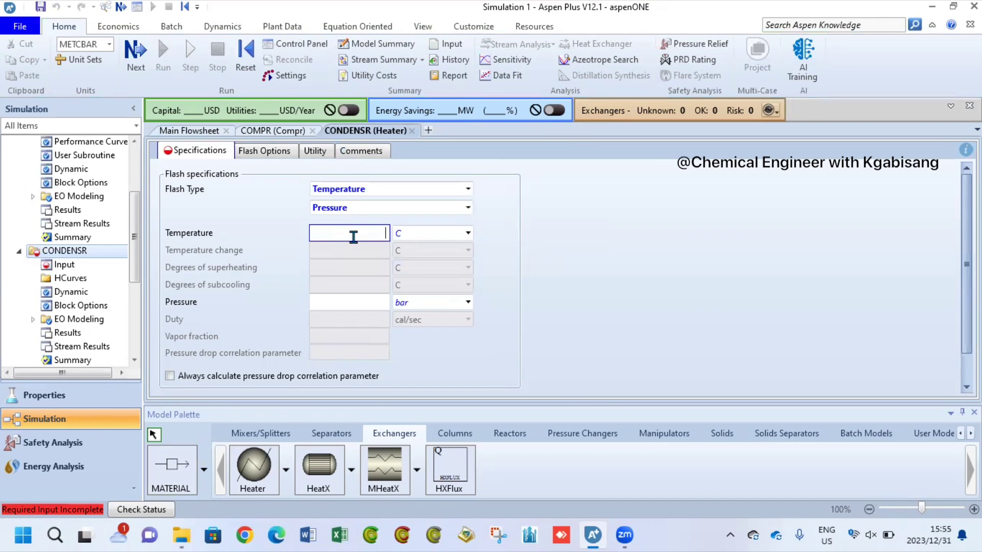
type("22")
left_click(374, 303)
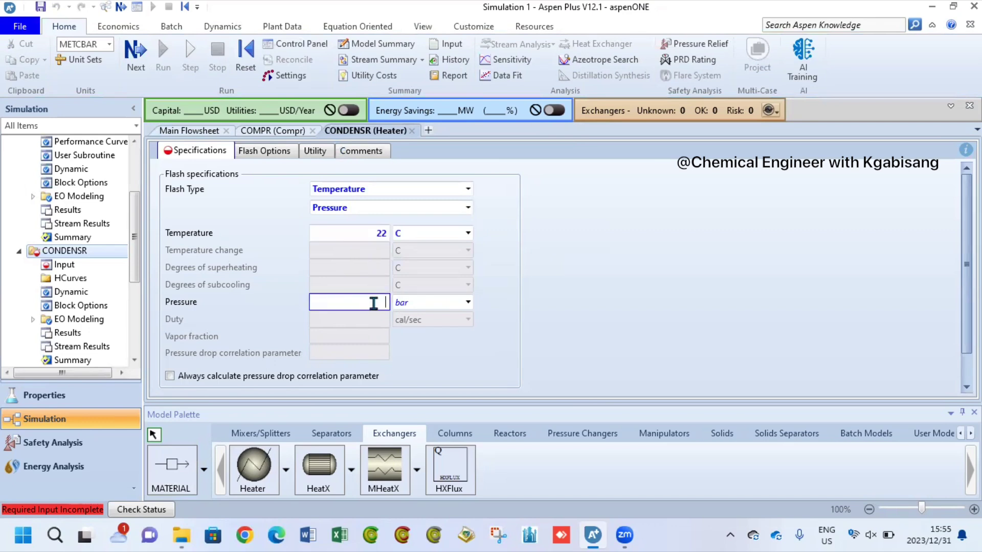
type("60")
key("Return")
left_click(189, 131)
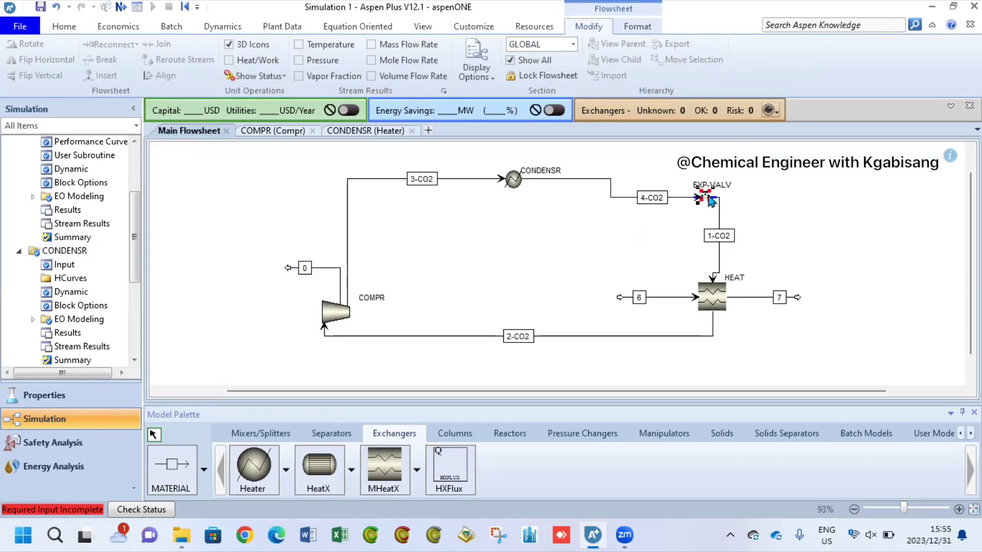
Set the EXP-VALV block's outlet pressure to 27 bar
double_click(707, 196)
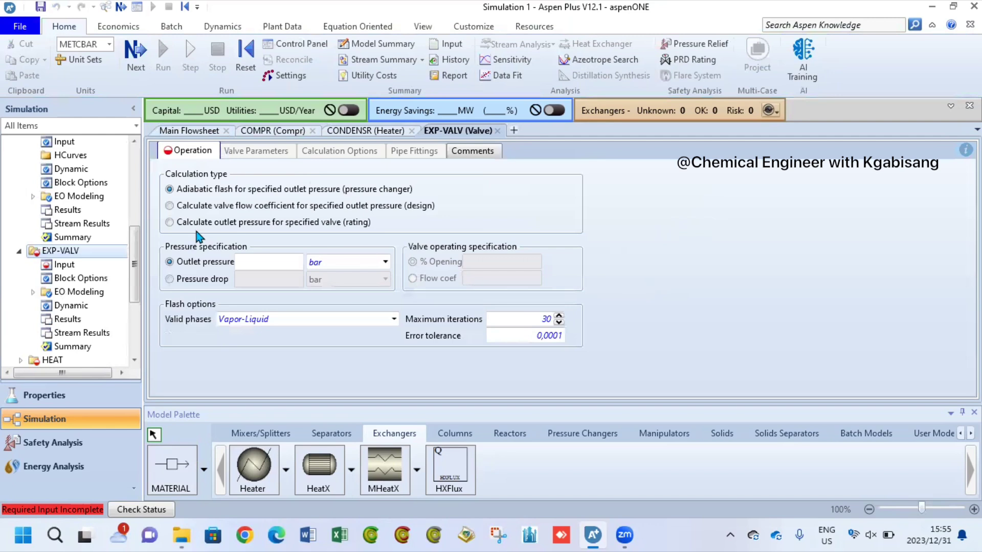
left_click(259, 262)
type("60")
double_click(294, 262)
type("27")
key("ctrl+Tab")
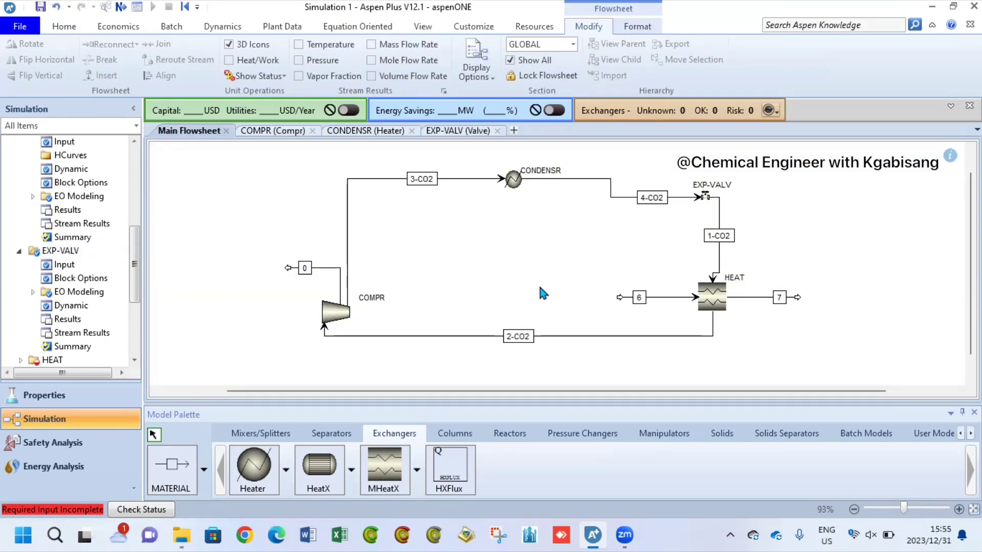
Put the 1-CO2 stream's composition and total flow on a mass basis and enter component mass flows of 1 kg/hr CO2 and 0 H2O
left_click(720, 217)
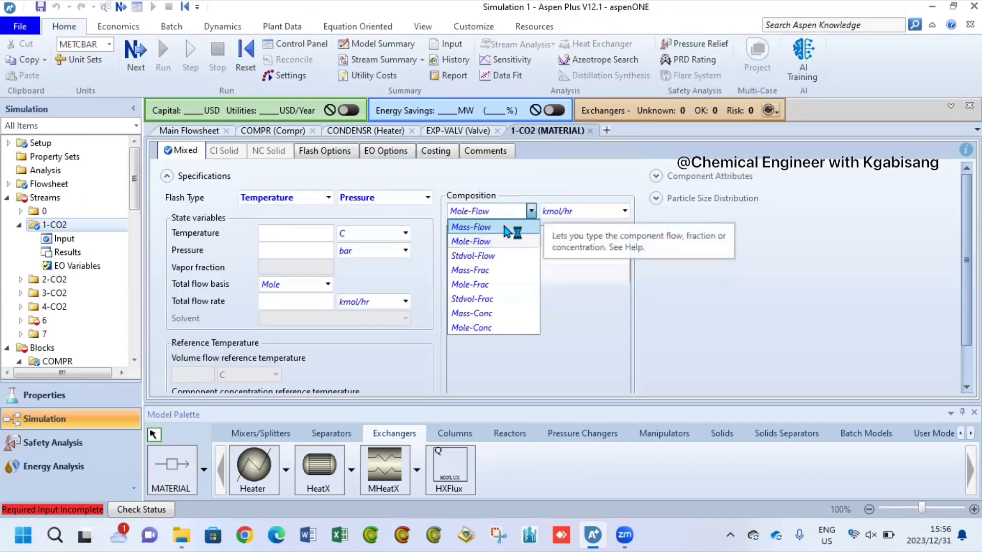
left_click(476, 225)
left_click(327, 284)
left_click(286, 300)
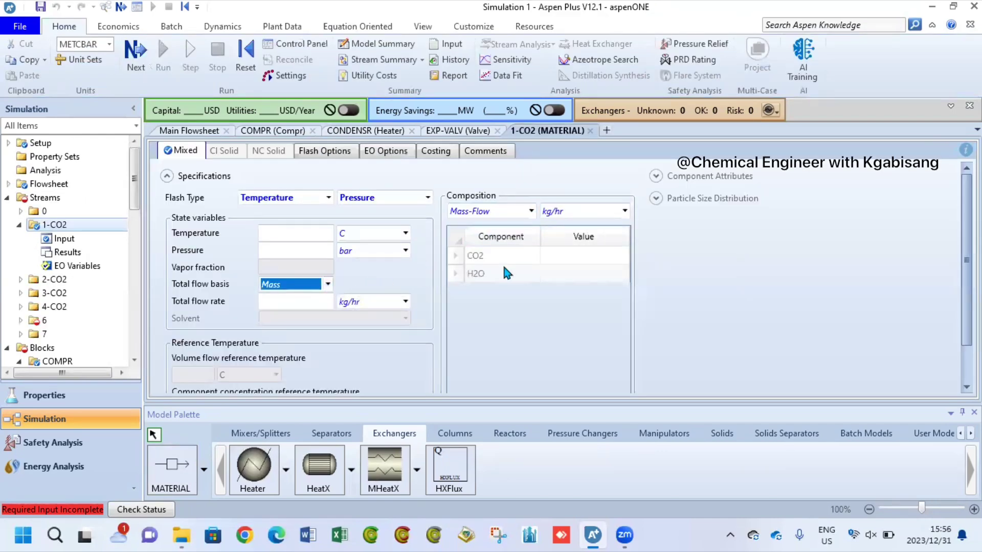
left_click(570, 280)
left_click(569, 246)
type("1")
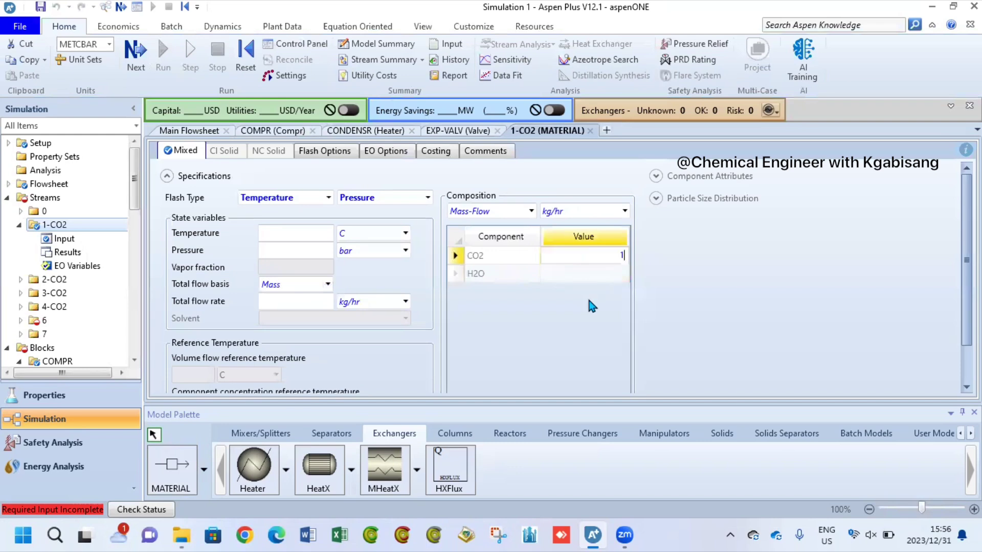
scroll(587, 294, "down", 1)
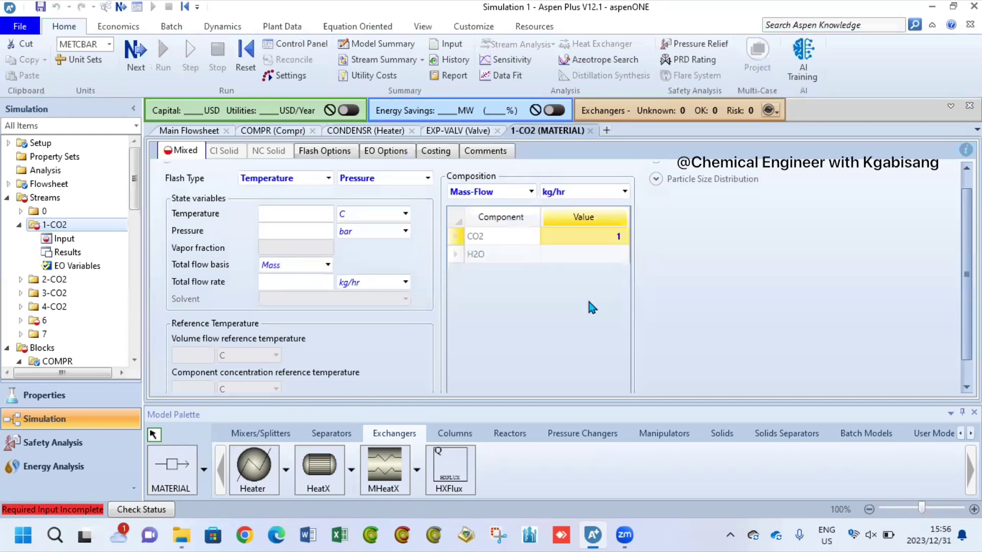
left_click(587, 254)
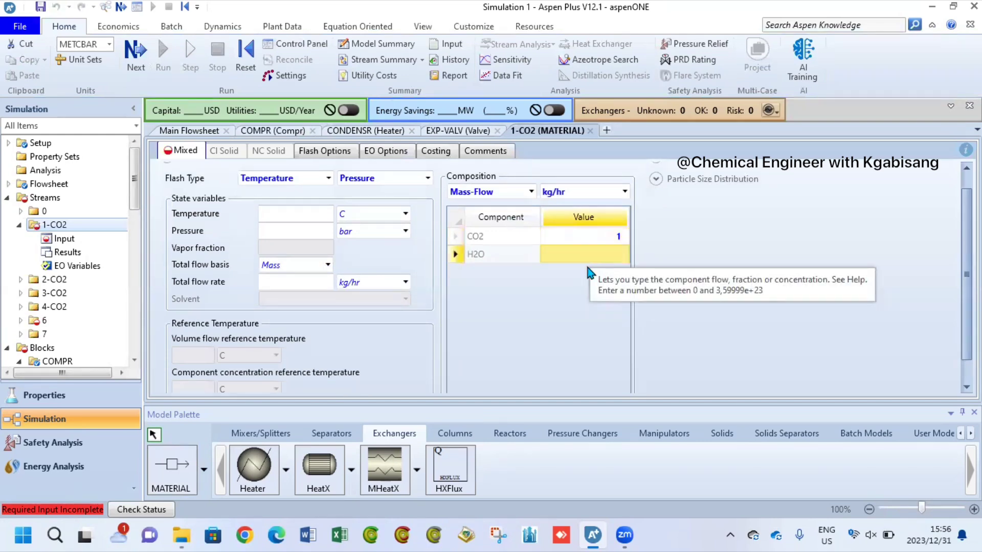
type("0")
key("Return")
Set the 1-CO2 stream's total flow rate to 110 kg/hr, temperature to -9 C and pressure to 27 bar
left_click(318, 282)
type("111")
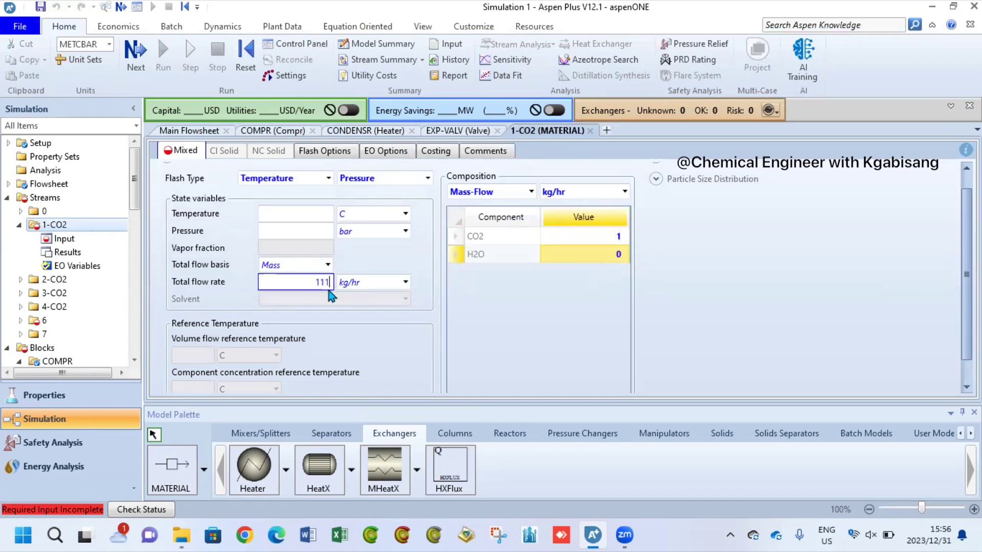
type("0")
key("Return")
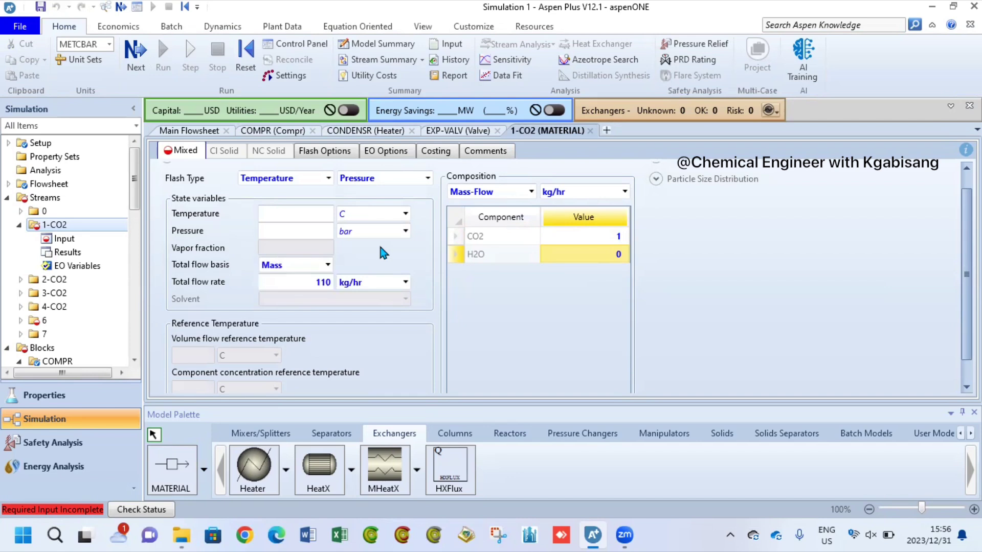
left_click(311, 216)
type("-9")
left_click(312, 229)
type("27")
left_click(189, 131)
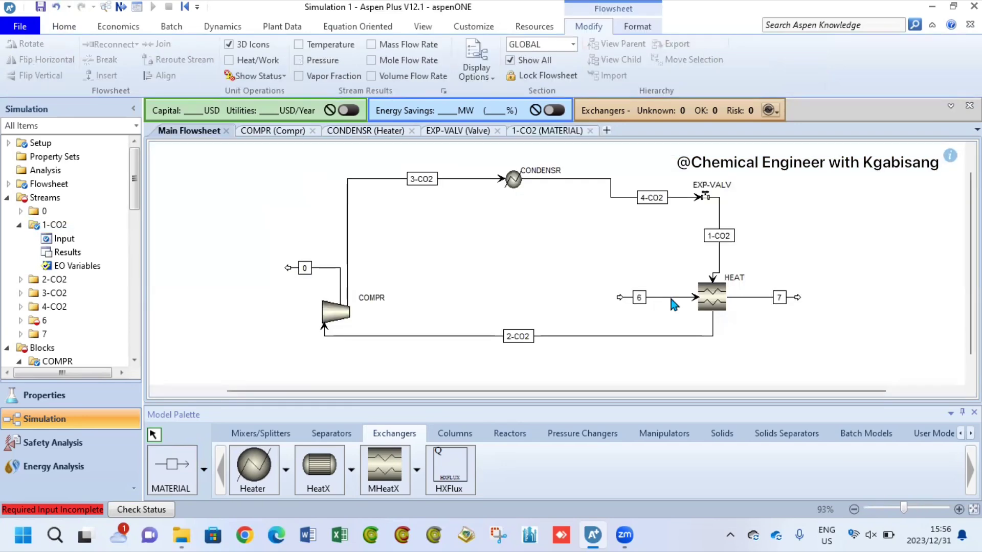
Rename the water stream entering the HEAT block as H2O-IN and shift its label slightly away from the feed arrow
double_click(671, 298)
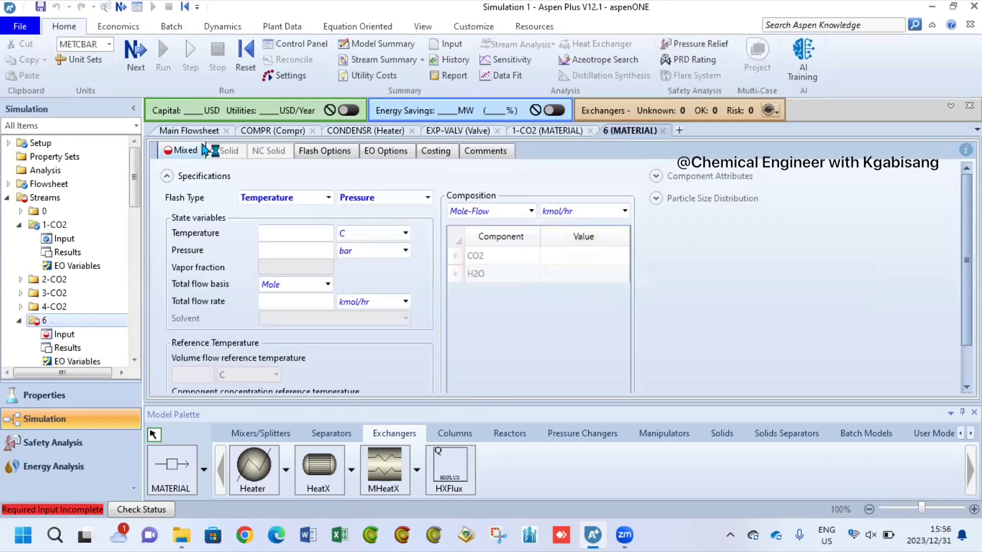
left_click(201, 131)
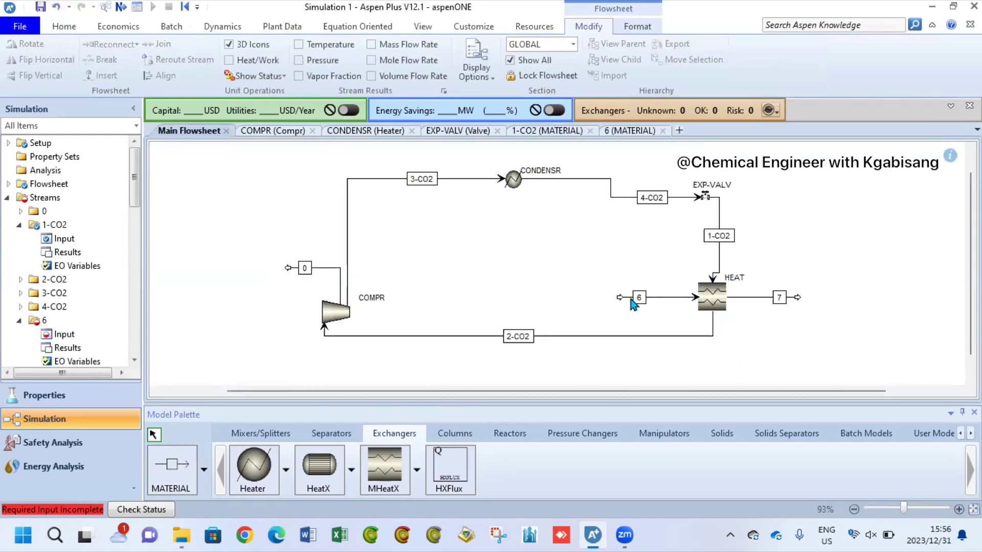
left_click(637, 298)
type("WA")
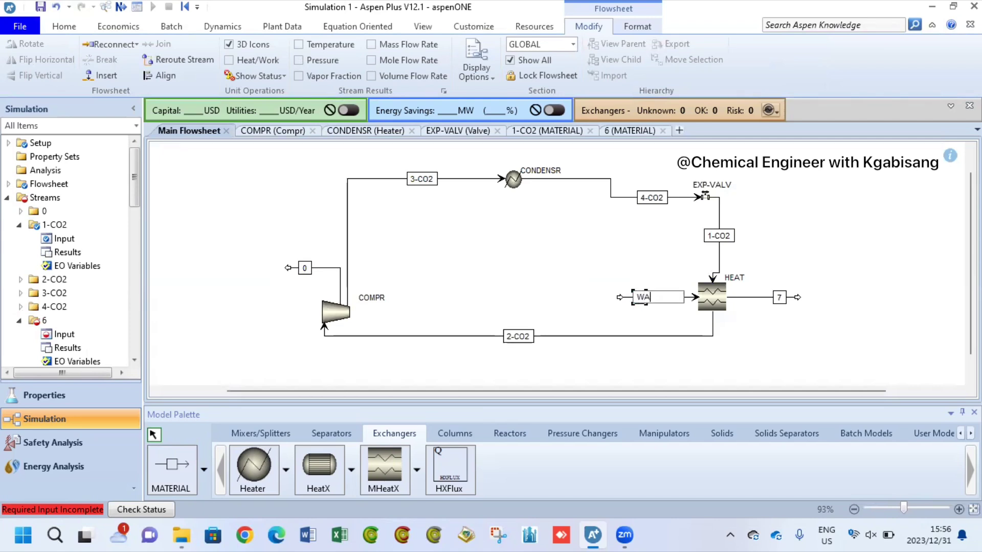
key("BackSpace")
key("BackSpace")
type("H2O-IN")
key("Return")
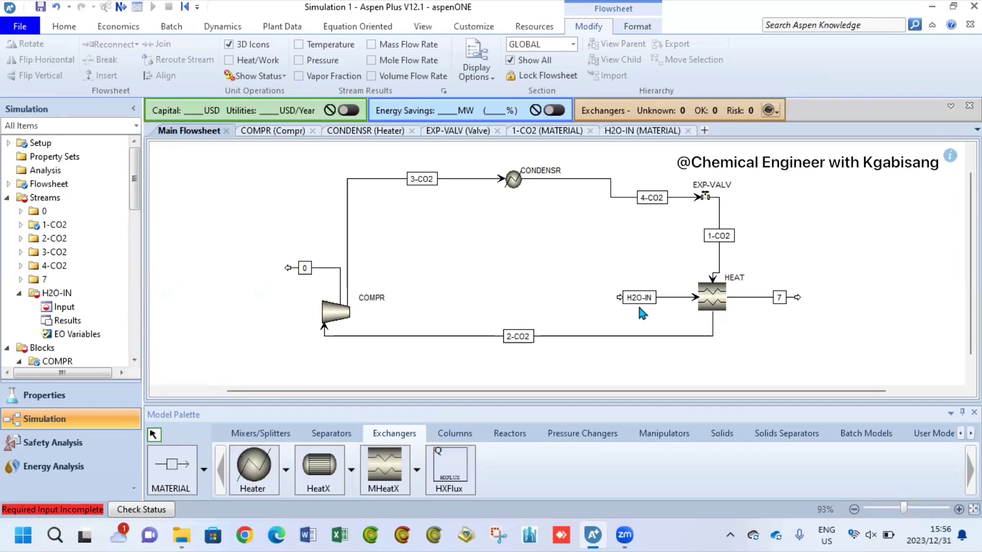
left_click_drag(639, 306, 645, 308)
Rename the water stream leaving the HEAT block as H2O-OUT
left_click(778, 298)
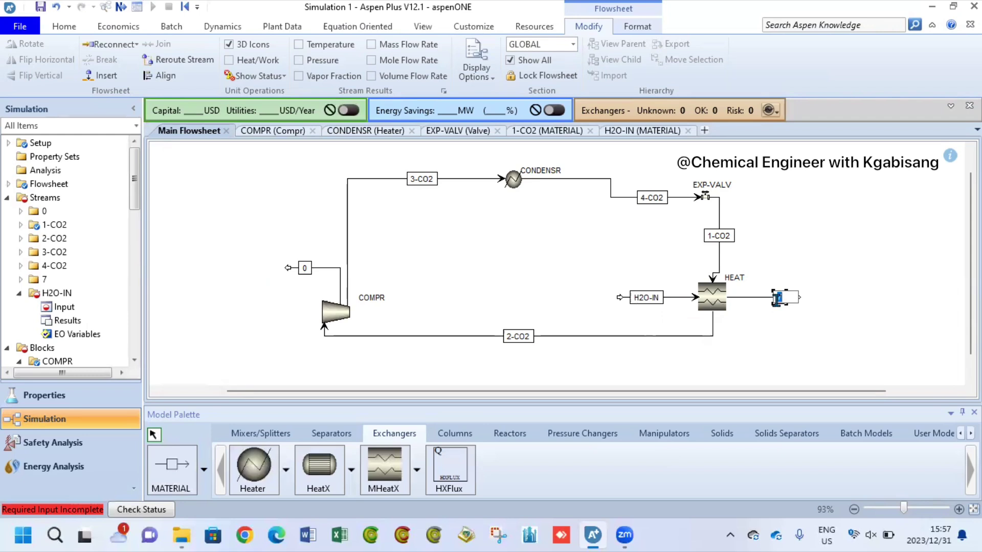
type("H2O-OUT")
key("Return")
left_click(776, 355)
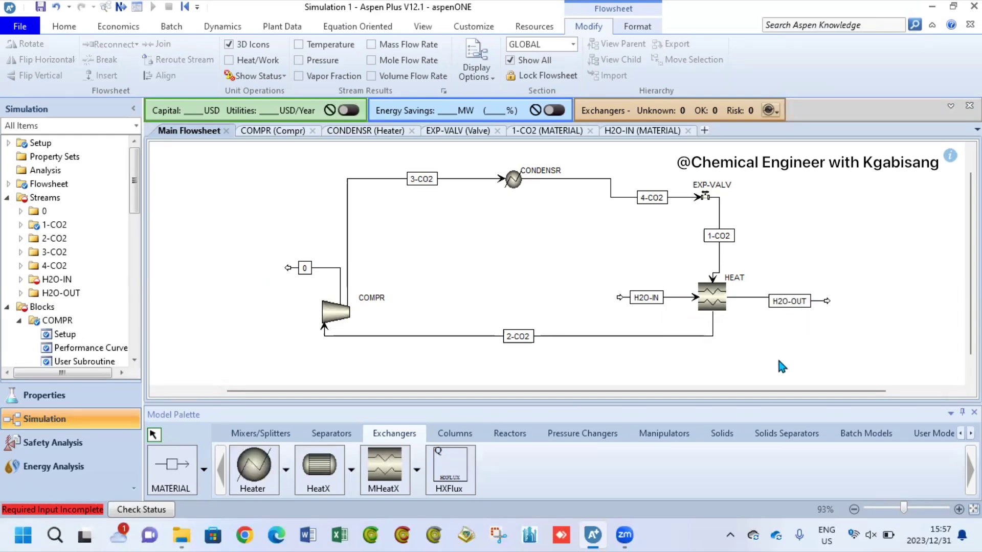
Set the H2O-IN stream's temperature to 12 C and its pressure to 1 bar
double_click(664, 298)
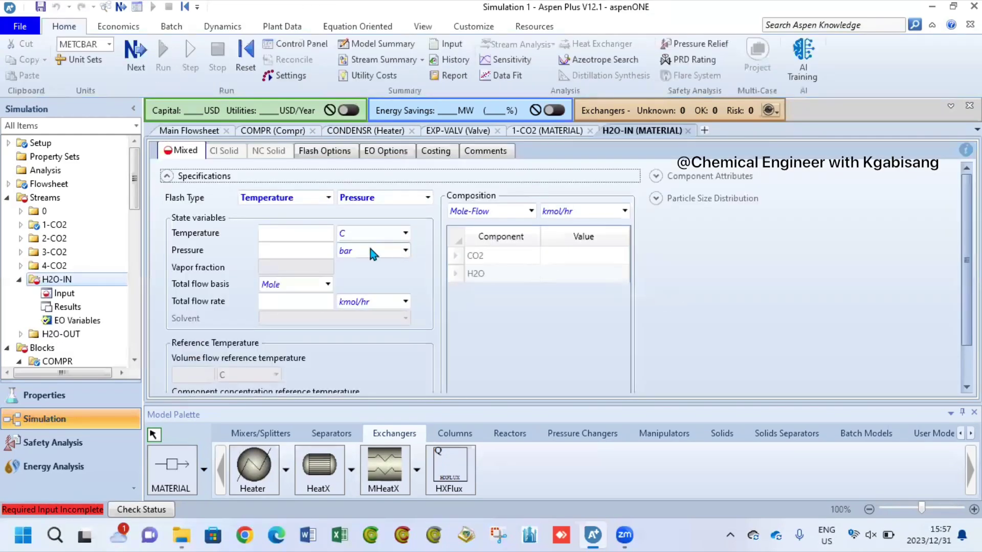
left_click(304, 235)
type("12")
left_click(299, 252)
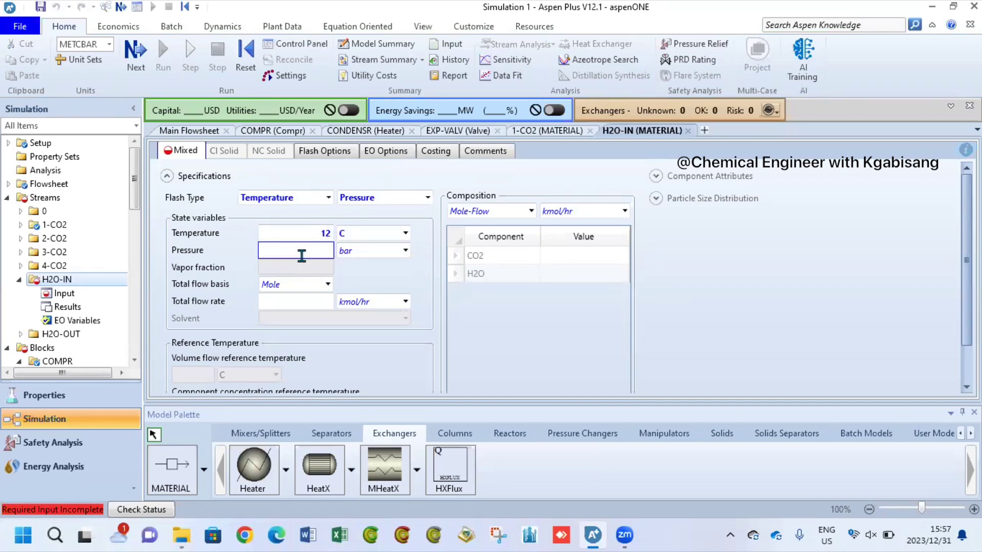
type("1")
Switch the H2O-IN stream's total flow basis to Mass and composition to Mass-Flow, and set the total flow rate to 123 kg/hr
scroll(569, 327, "down", 1)
left_click(323, 266)
left_click(322, 265)
left_click(325, 293)
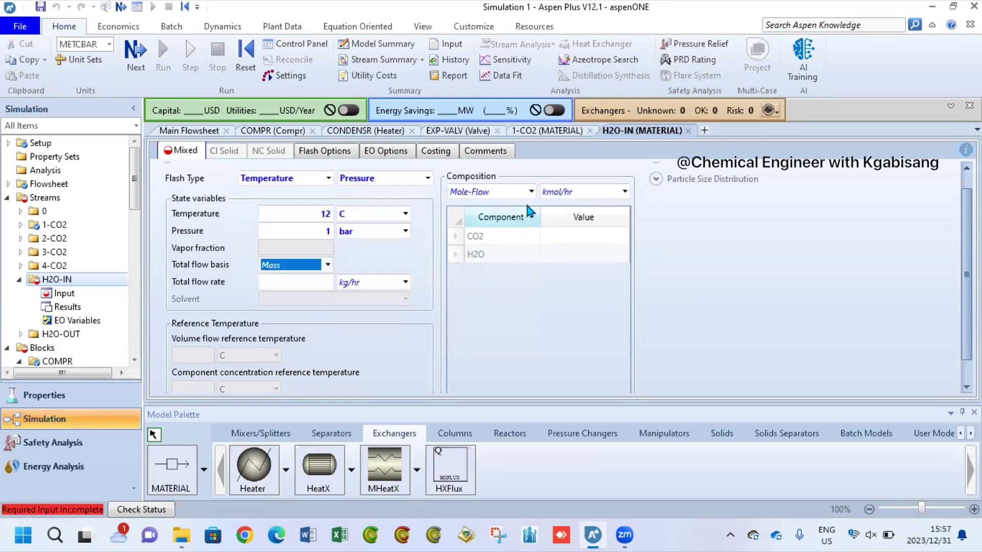
left_click(531, 192)
left_click(470, 207)
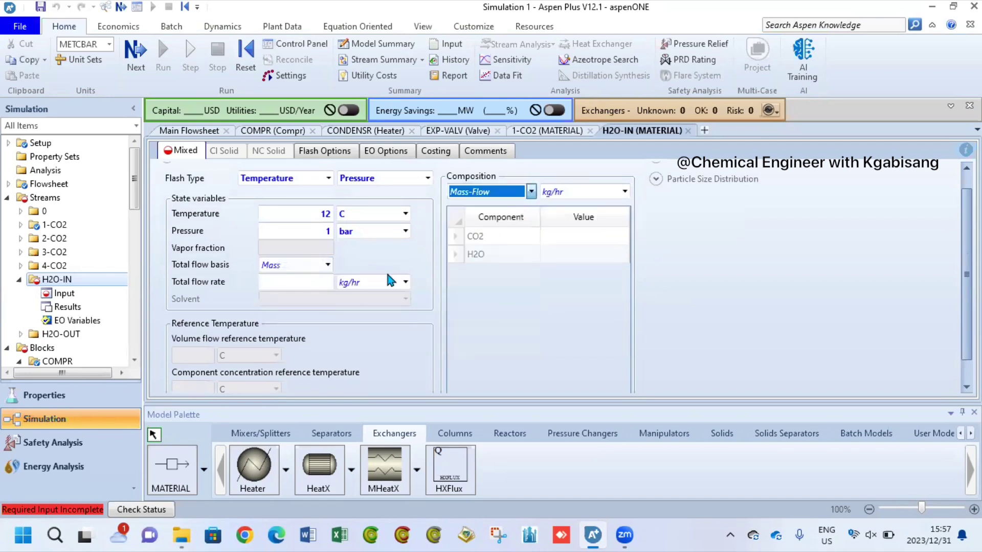
left_click(308, 283)
type("123")
key("Return")
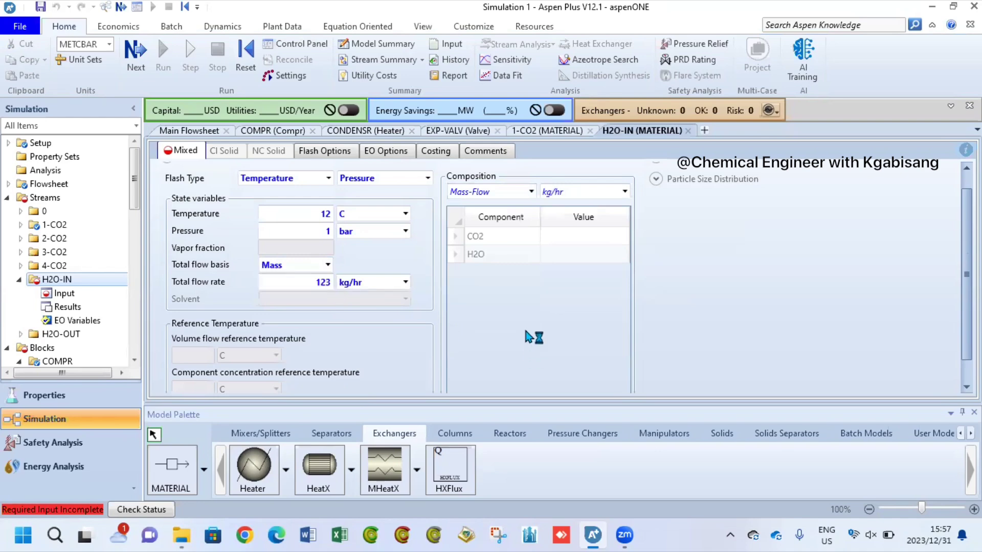
left_click(213, 132)
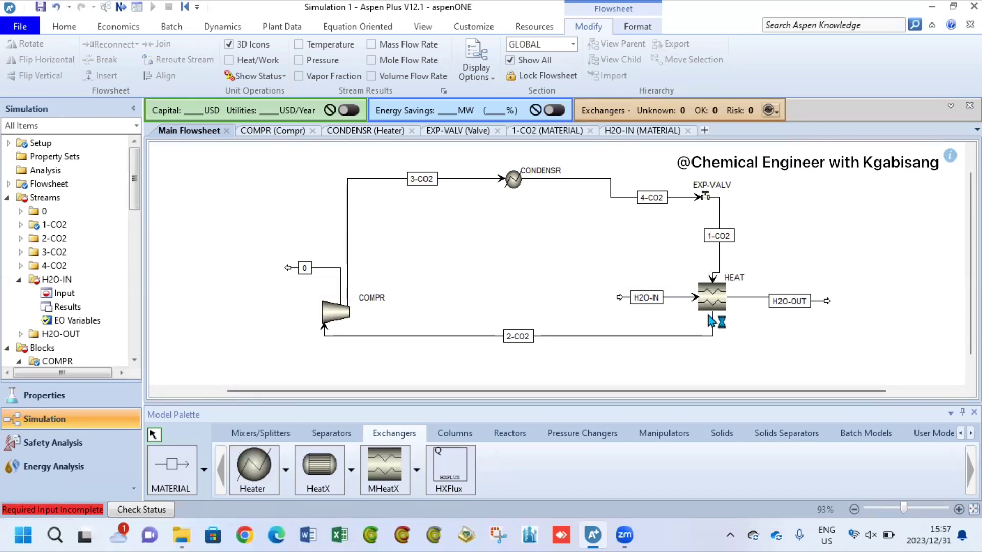
Assign 2-CO2 as the HEAT block's cold-side outlet stream and H2O-OUT as its hot-side outlet stream
left_click(711, 299)
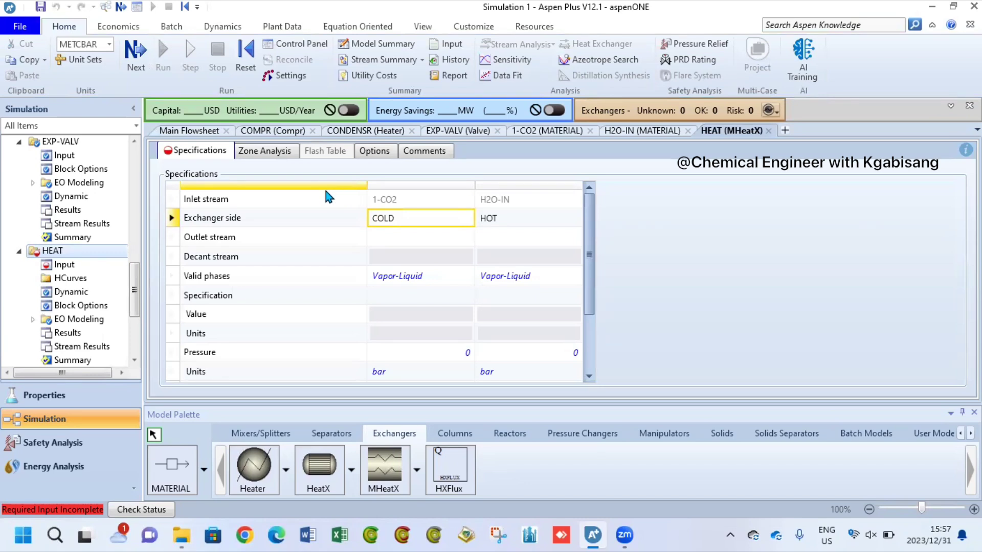
left_click(467, 239)
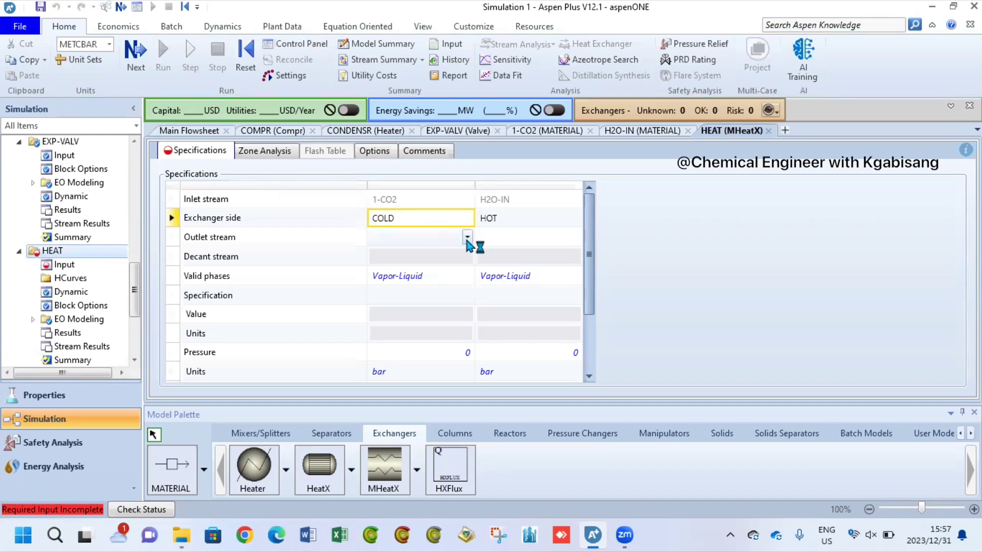
left_click(574, 238)
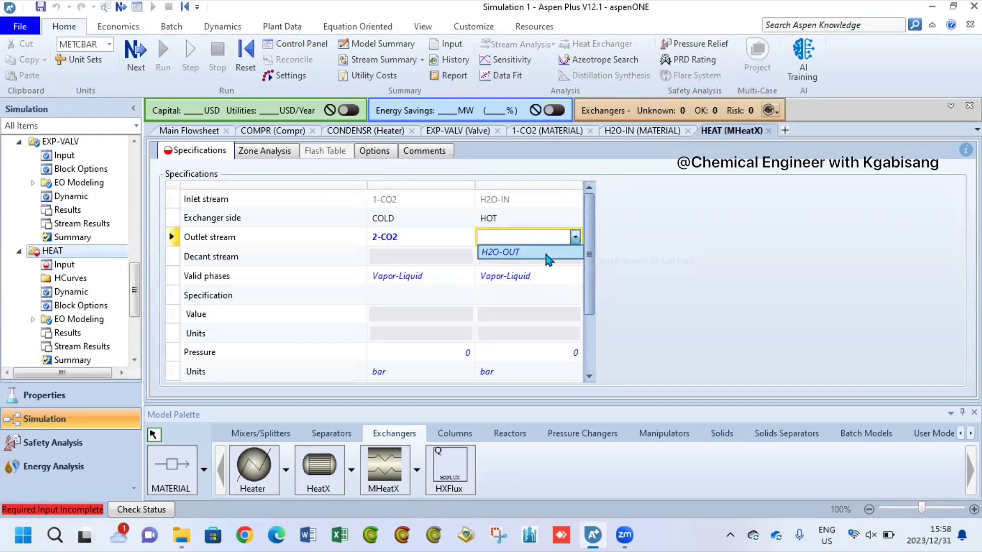
left_click(548, 254)
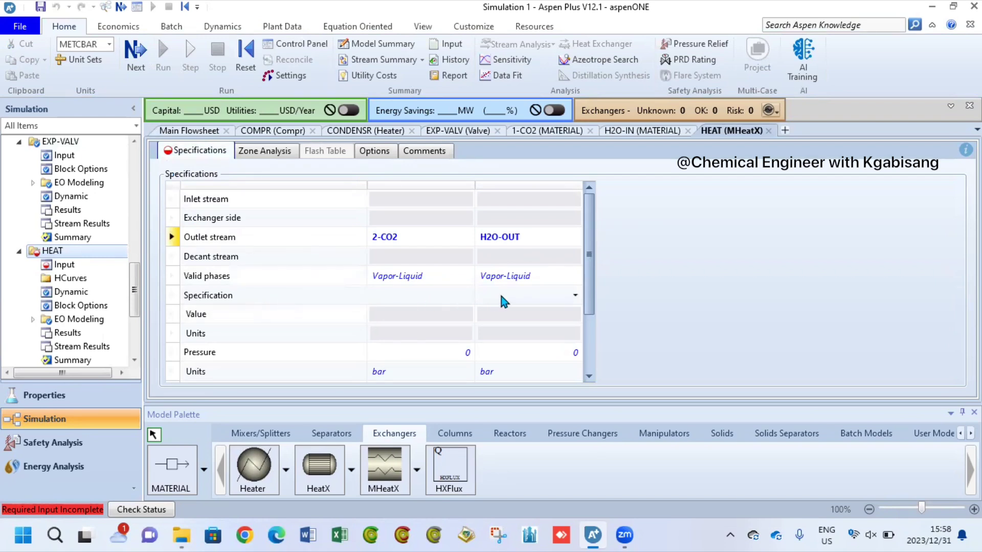
Specify the HEAT block's hot-side H2O-OUT stream by temperature with a value of -1 C
left_click(131, 61)
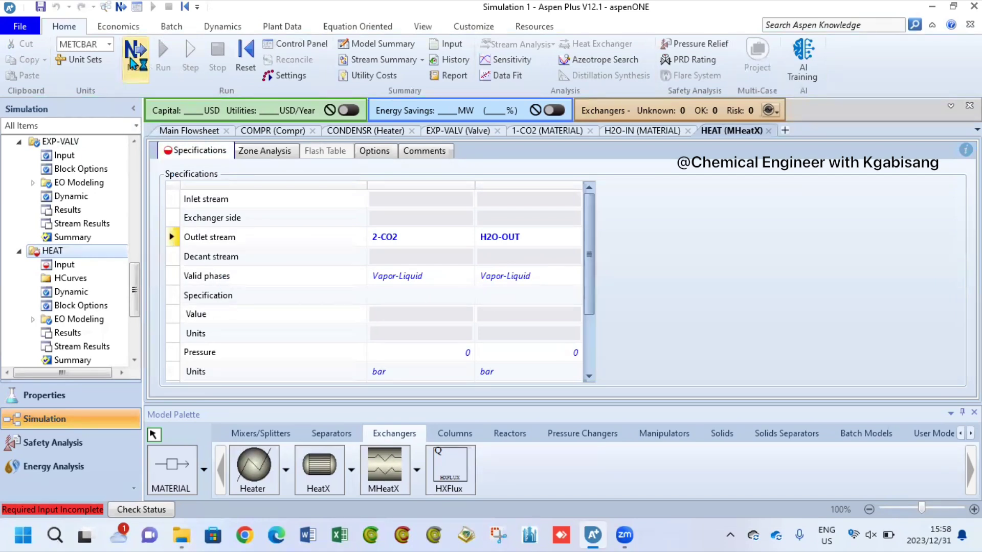
left_click(521, 301)
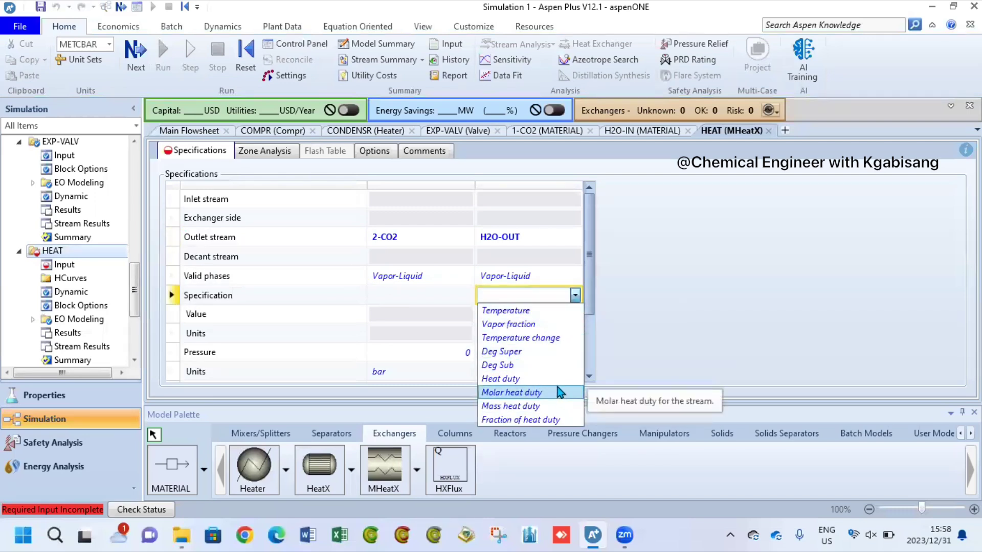
left_click(553, 312)
left_click(551, 313)
type("-1")
key("Return")
left_click_drag(587, 263, 586, 185)
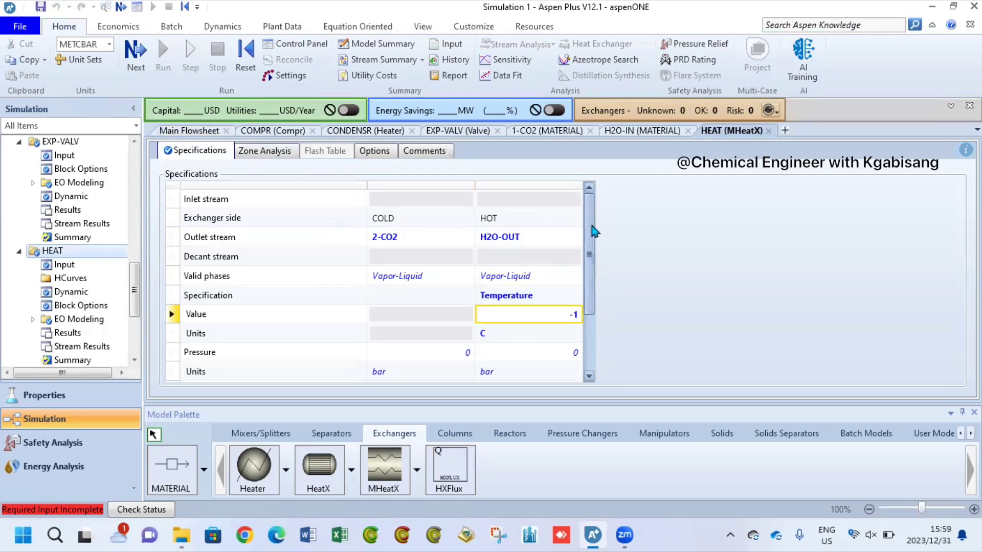
Reconnect the destination of the 1-CO2 stream to the HEAT block's inlet on the main flowsheet
left_click(443, 203)
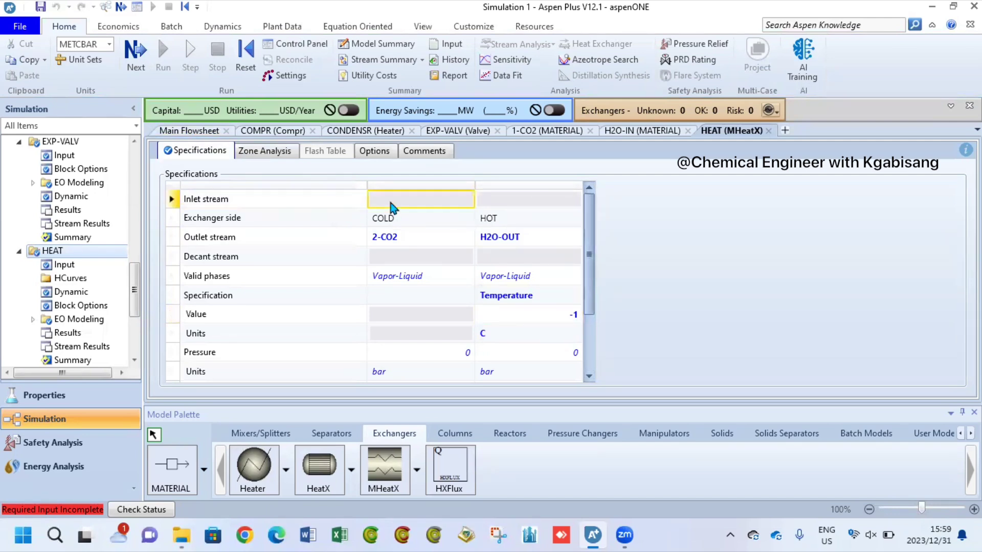
left_click(492, 201)
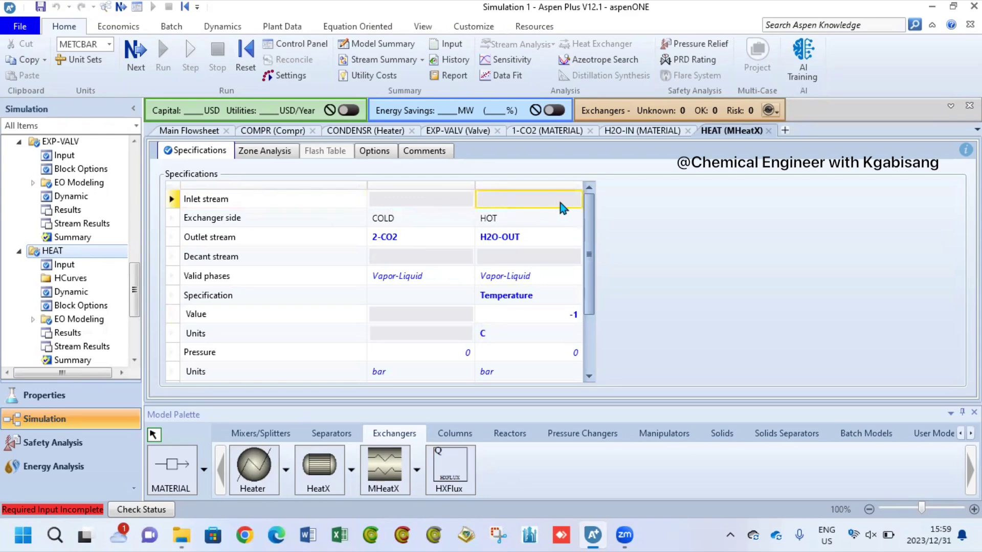
left_click(215, 134)
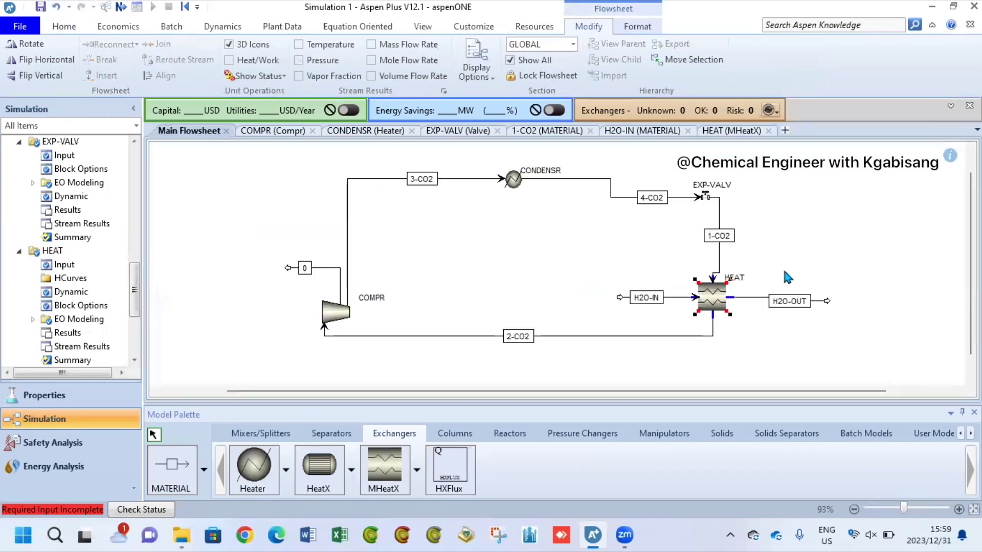
left_click(712, 279)
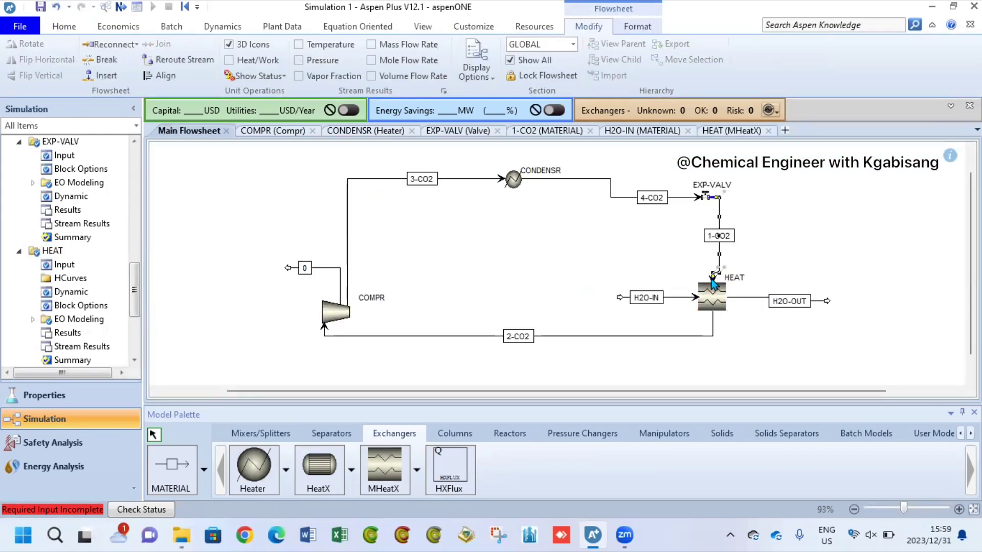
right_click(712, 279)
mouse_move(853, 214)
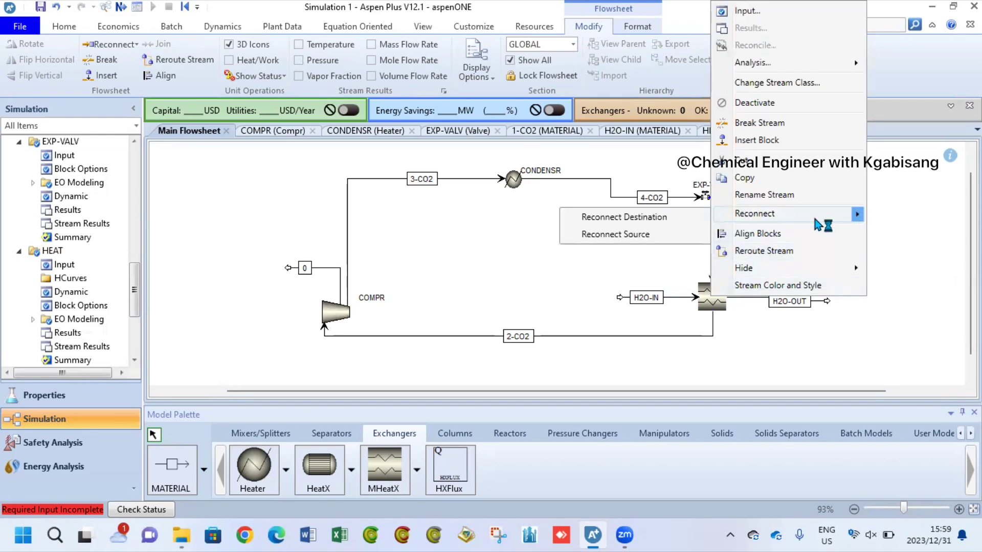
left_click(674, 219)
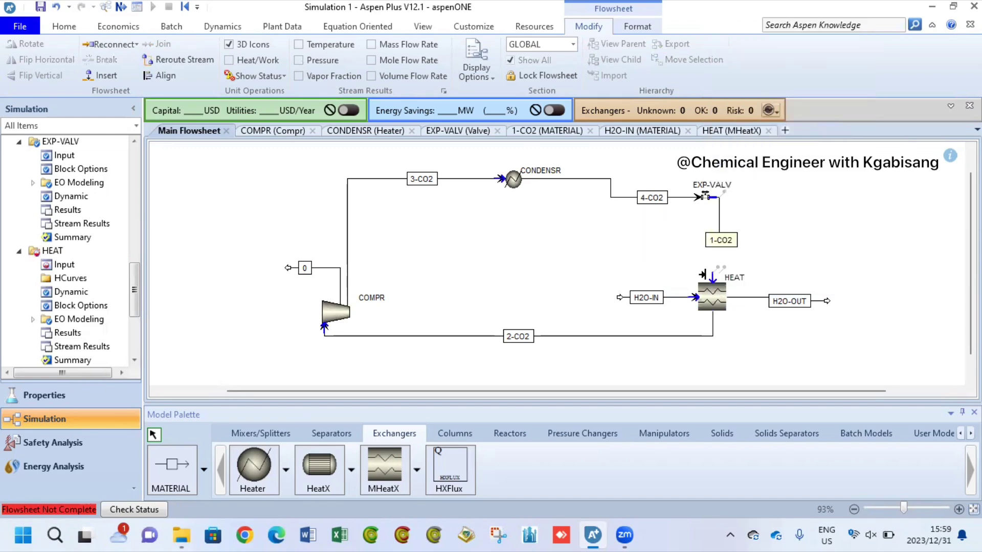
left_click(718, 280)
Assign 2-CO2 as the outlet stream for the cold-side 1-CO2 inlet in the HEAT block's specifications
left_click(715, 295)
double_click(715, 295)
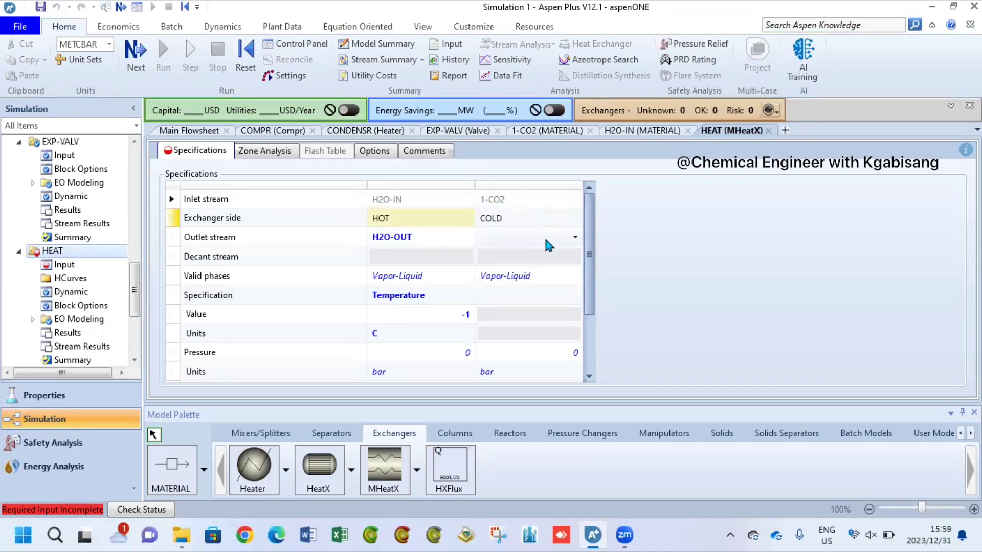
left_click(576, 236)
left_click(576, 249)
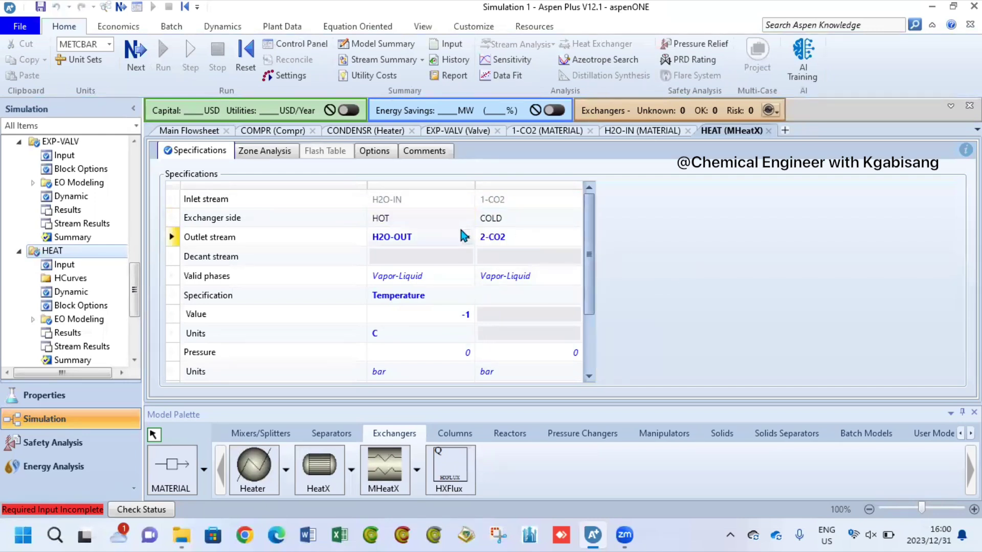
Set the H2O component mass flow of the H2O-IN stream to 1 kg/hr
left_click(143, 63)
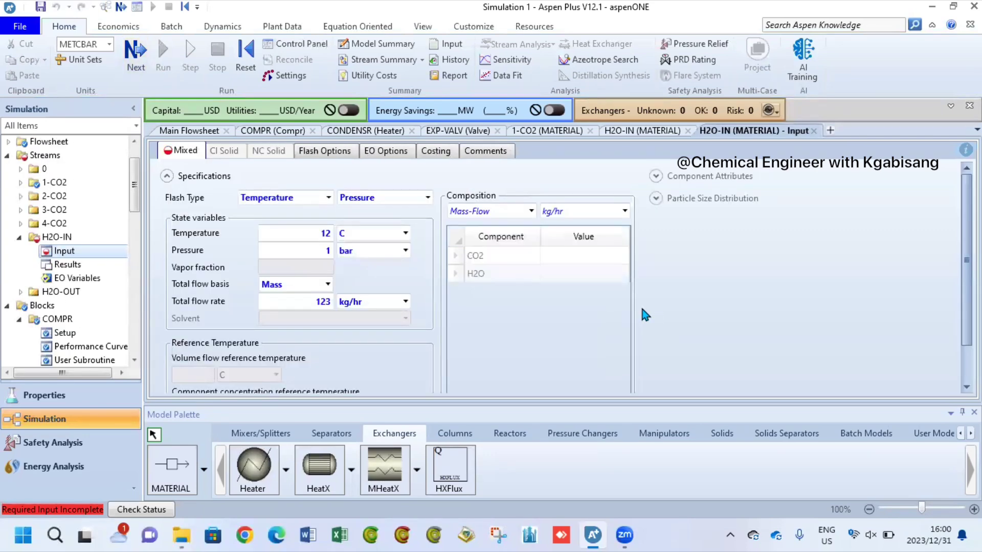
left_click(599, 274)
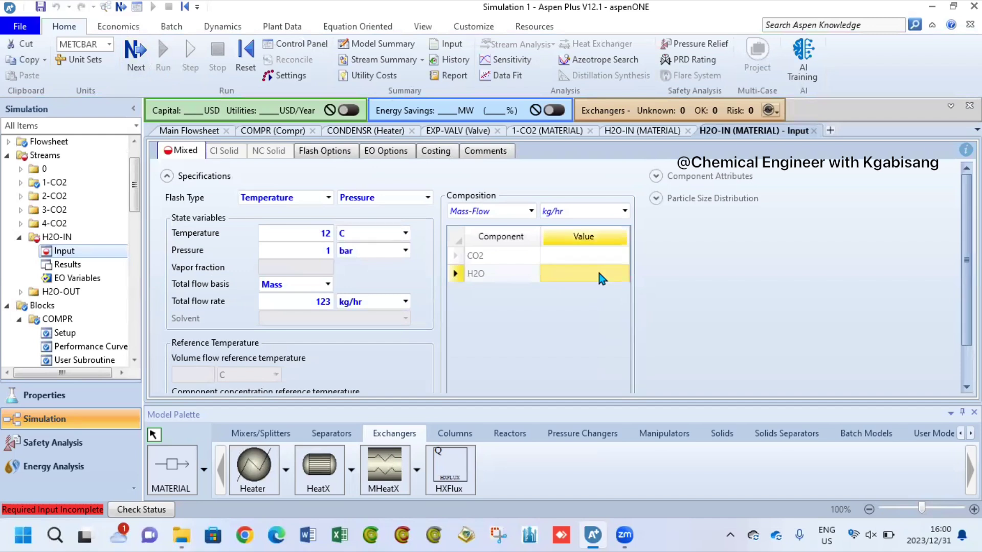
left_click(328, 250)
key("BackSpace")
left_click(557, 274)
type("1")
left_click(586, 253)
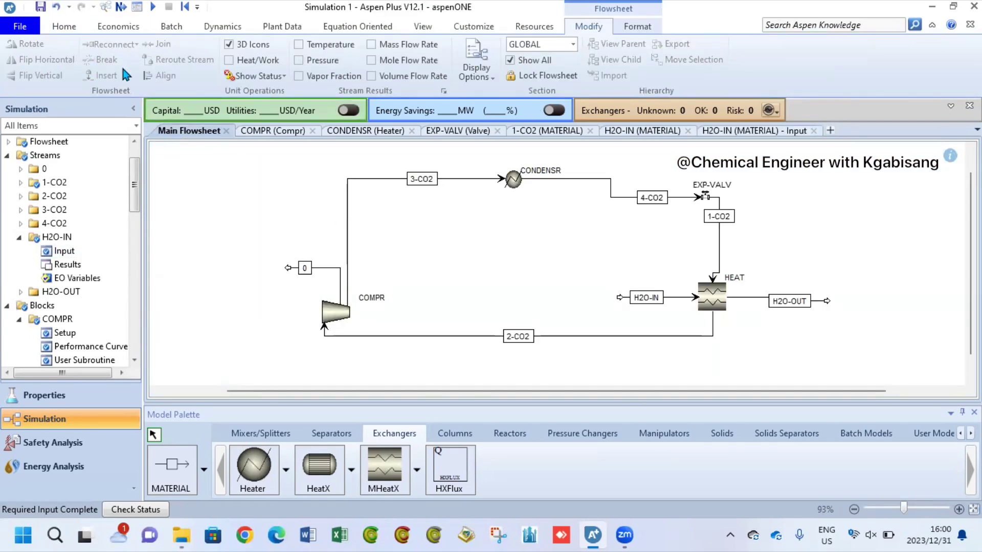
Run the simulation and display the Run-Status results form
left_click(64, 26)
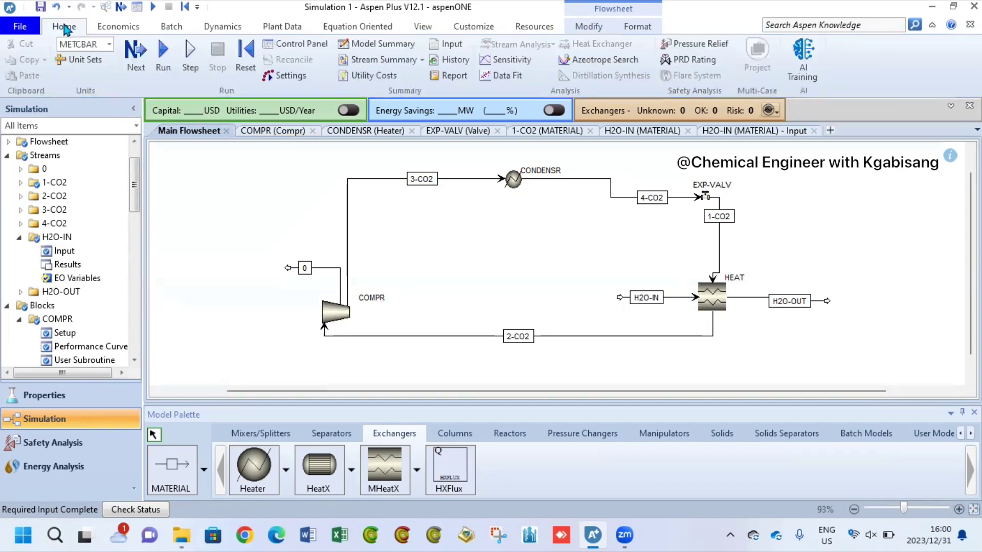
left_click(163, 65)
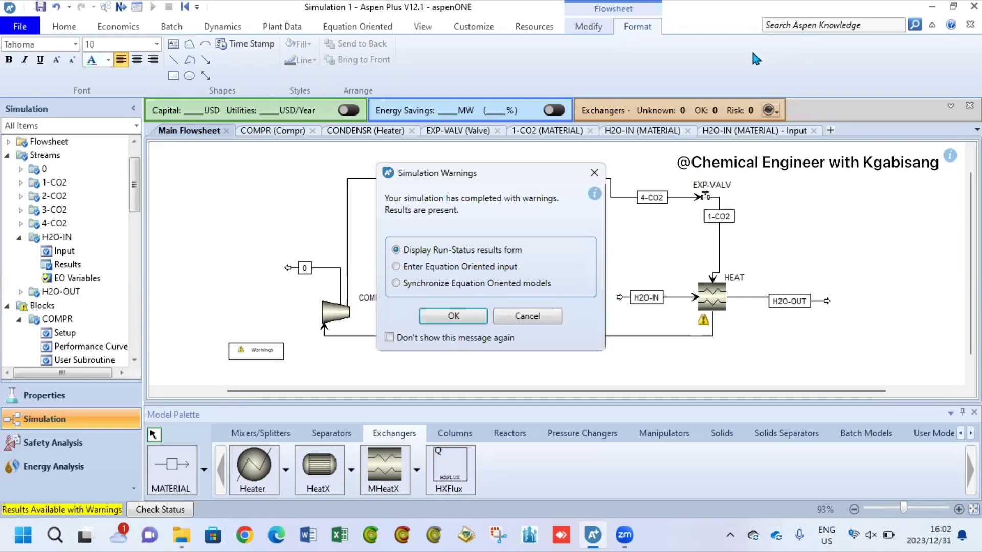
key("Return")
Show stream temperature, pressure and mass flow rate on the main flowsheet, and move the legend above the compressor beside the 3-CO2 line
left_click(205, 129)
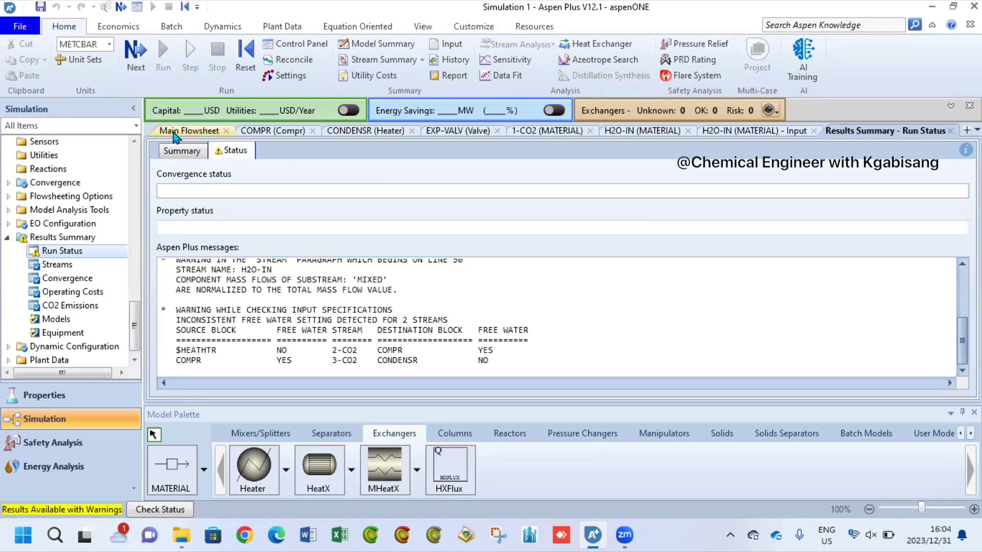
left_click(175, 132)
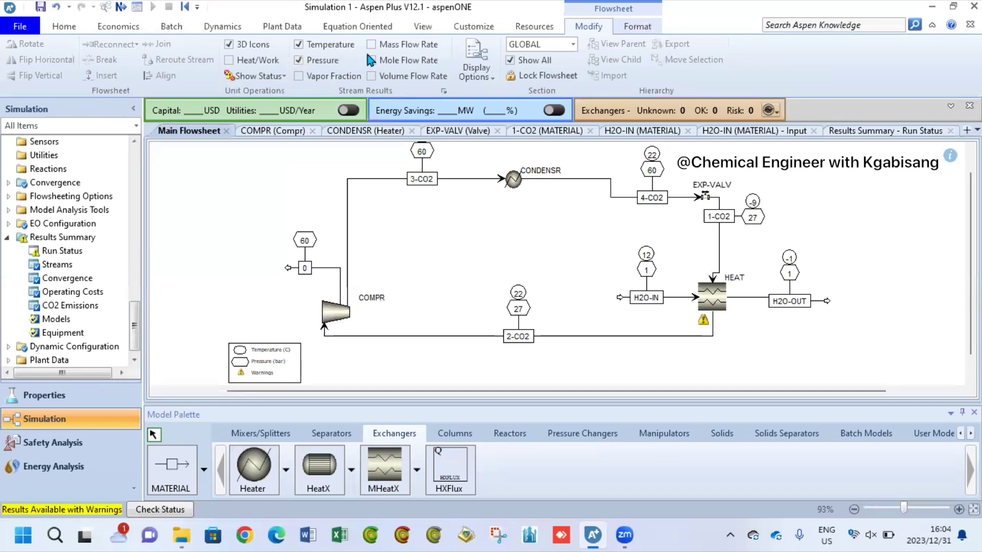
scroll(529, 263, "up", 2)
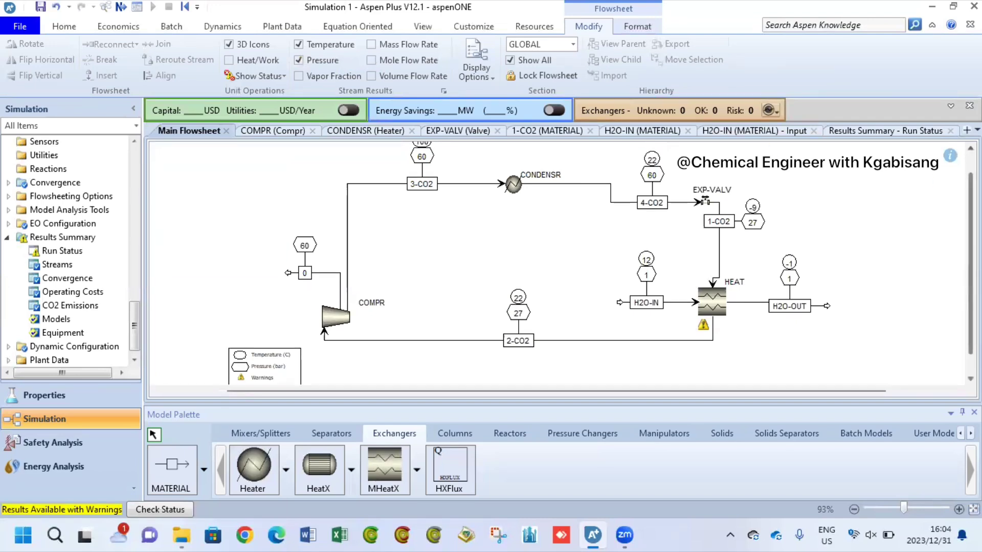
left_click_drag(279, 372, 253, 278)
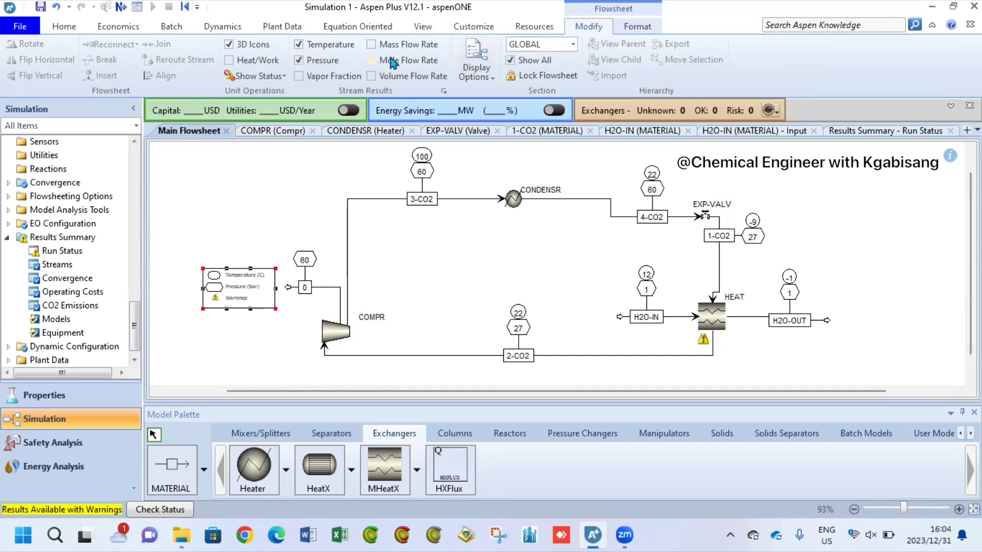
left_click(299, 60)
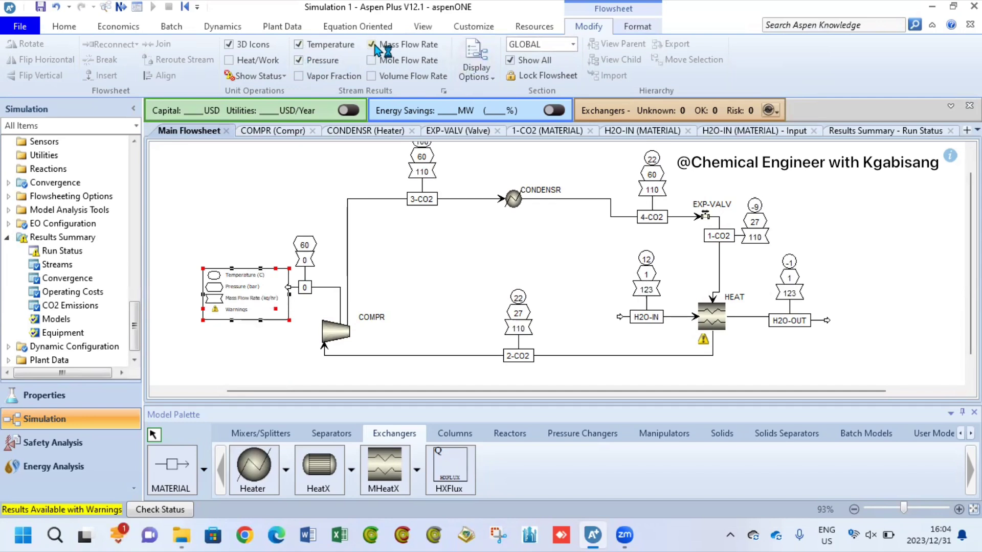
left_click_drag(242, 304, 234, 226)
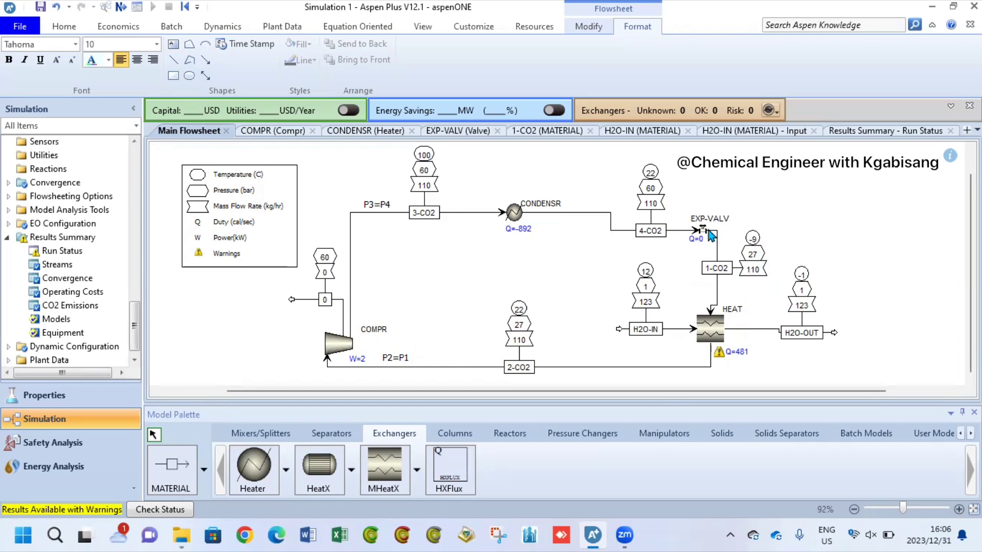
Open the 2-CO2 stream from the flowsheet
double_click(523, 377)
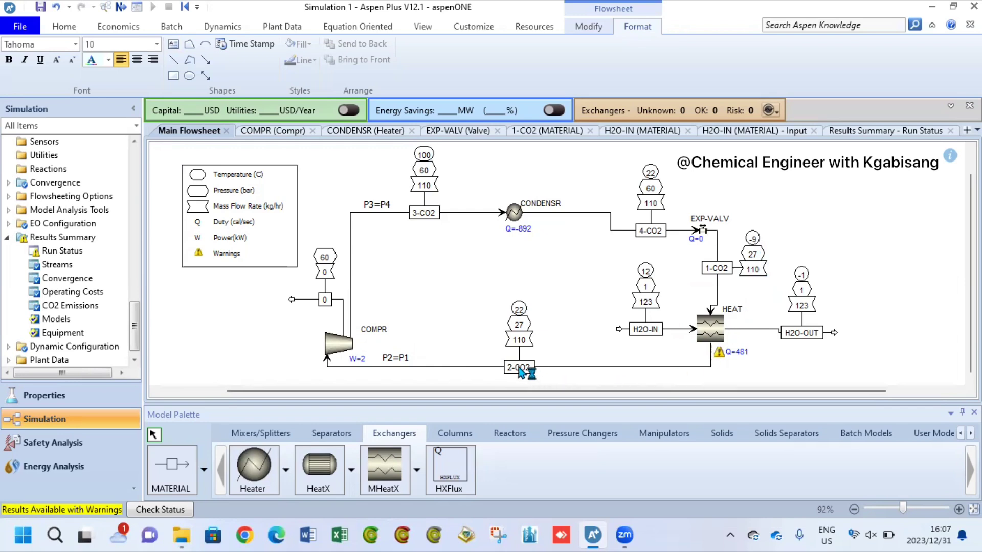